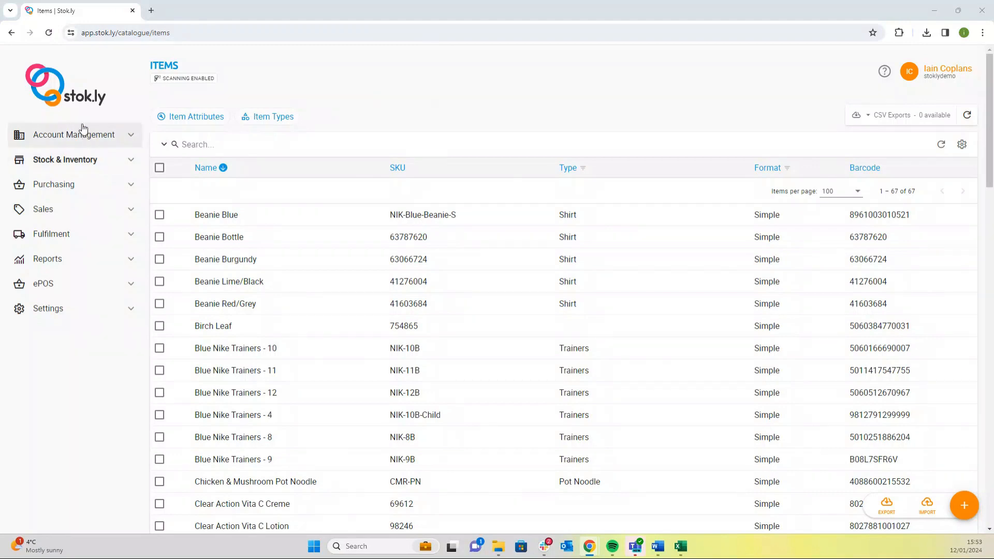
- Download the latest CSV template for importing items and return to the items list
left_click(90, 161)
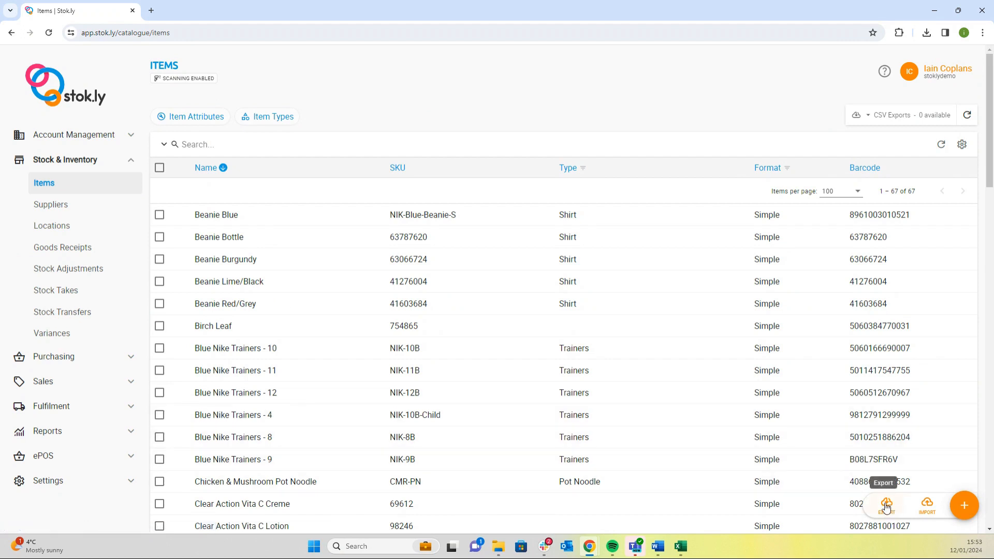
left_click(927, 505)
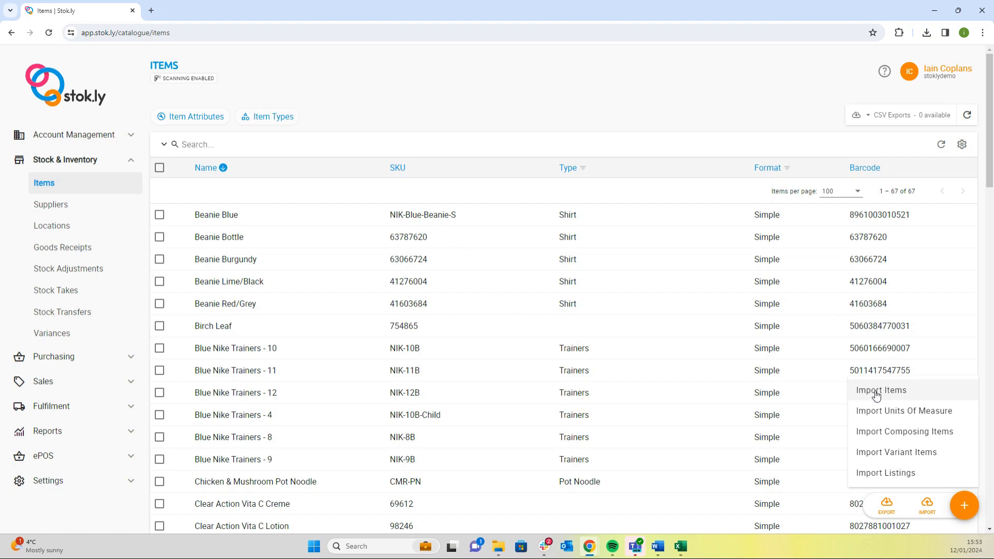
left_click(875, 395)
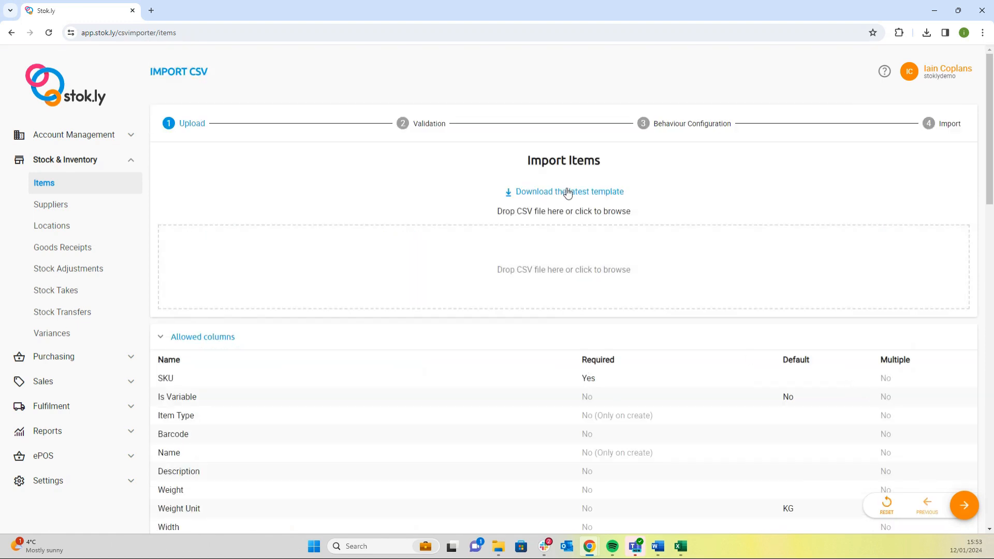
left_click(568, 195)
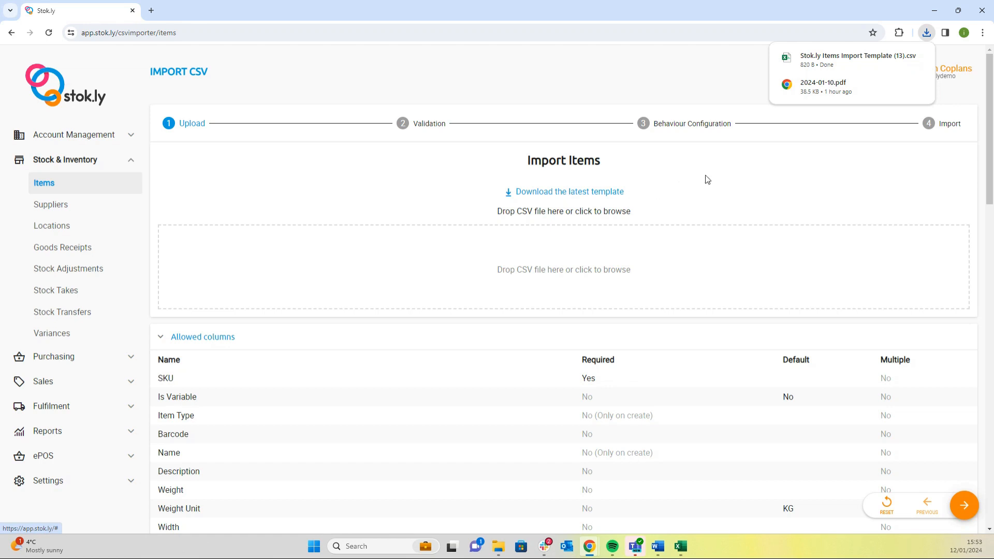
left_click(76, 196)
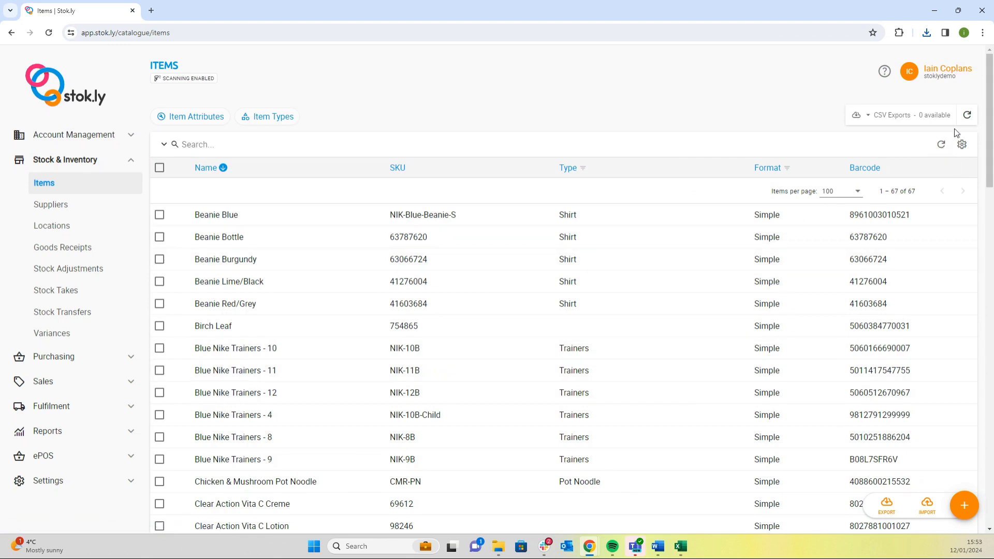
- Filter the items by the Variable format, expand Nike Trainers to view its variants, and reset the filters
left_click(787, 168)
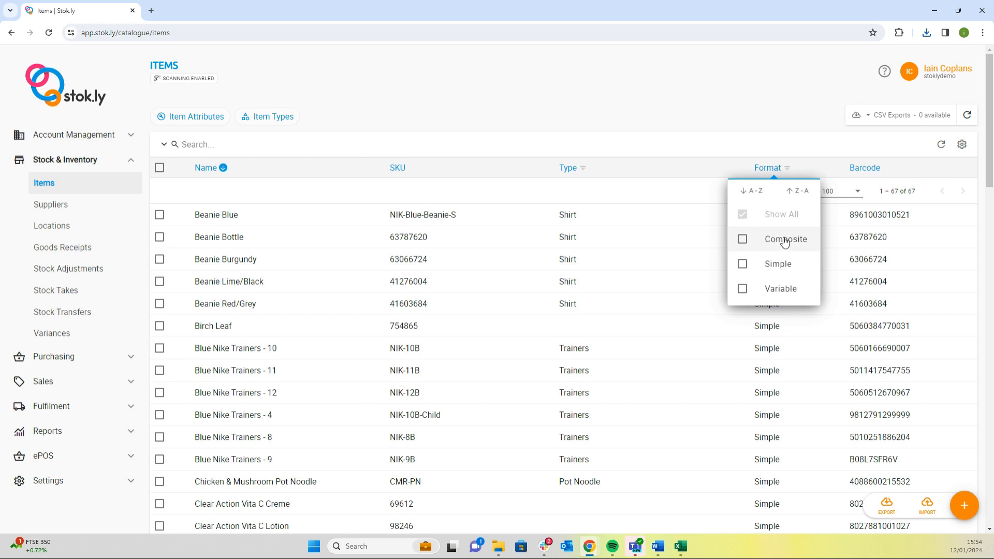
left_click(782, 293)
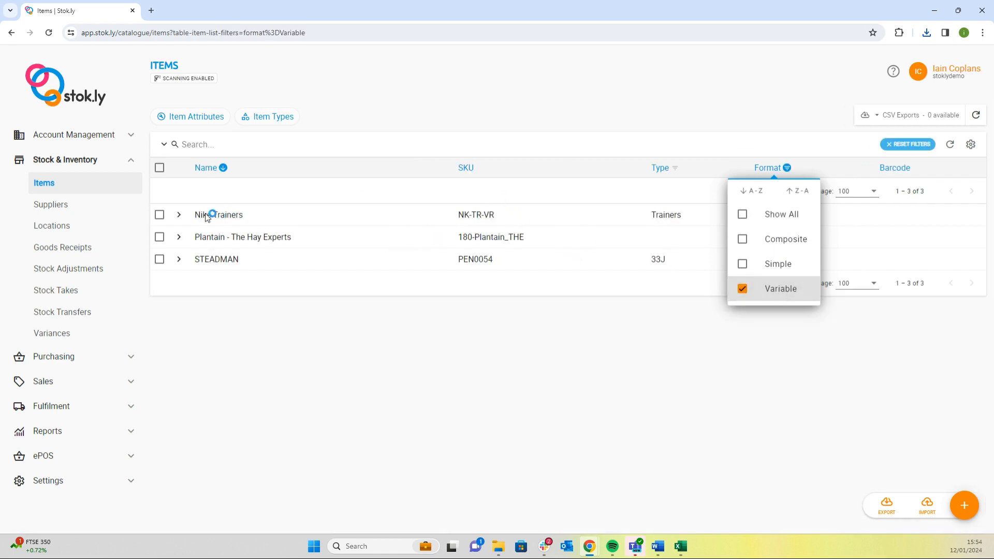
left_click(206, 217)
left_click(178, 215)
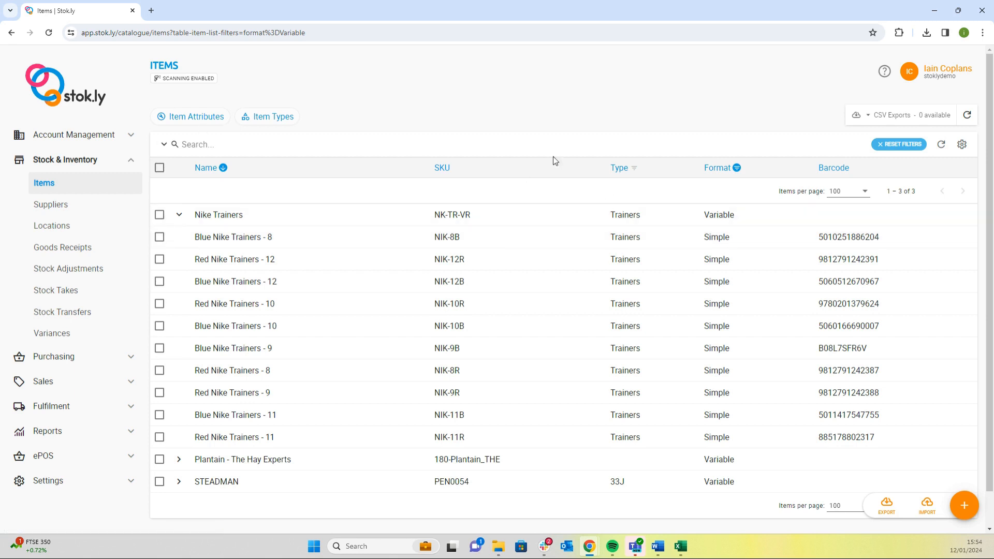
left_click(894, 147)
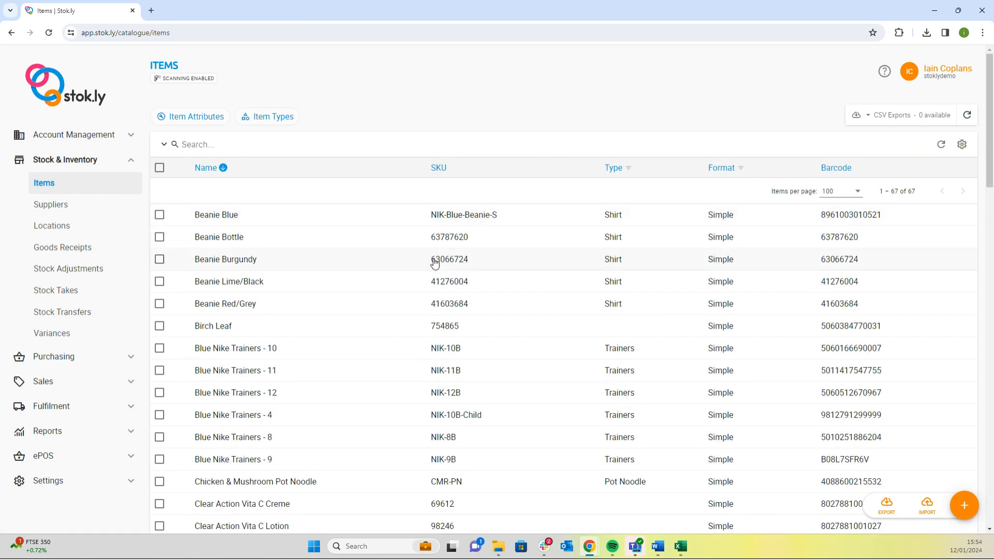
- Check the column options of the items table and search the items for "blue"
left_click(962, 145)
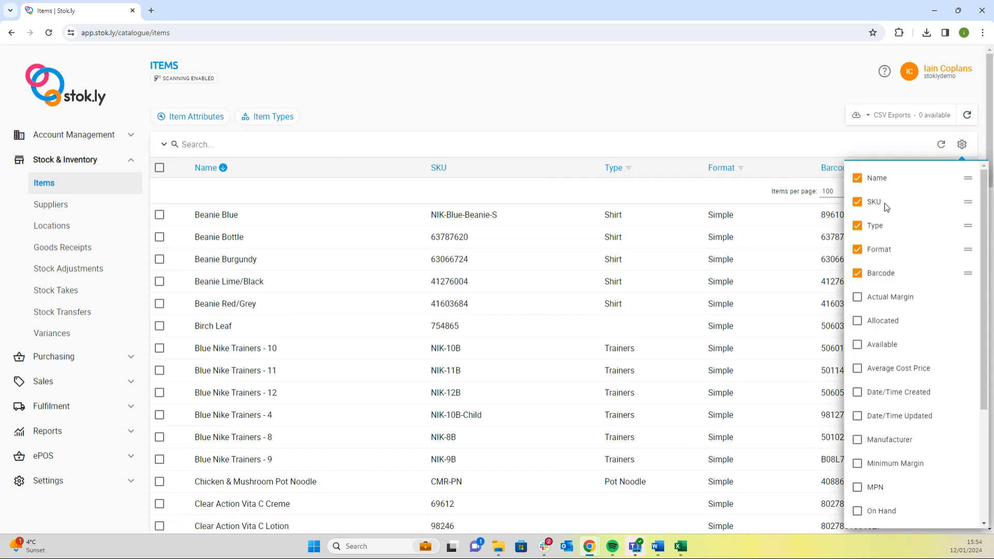
left_click(697, 110)
left_click(298, 145)
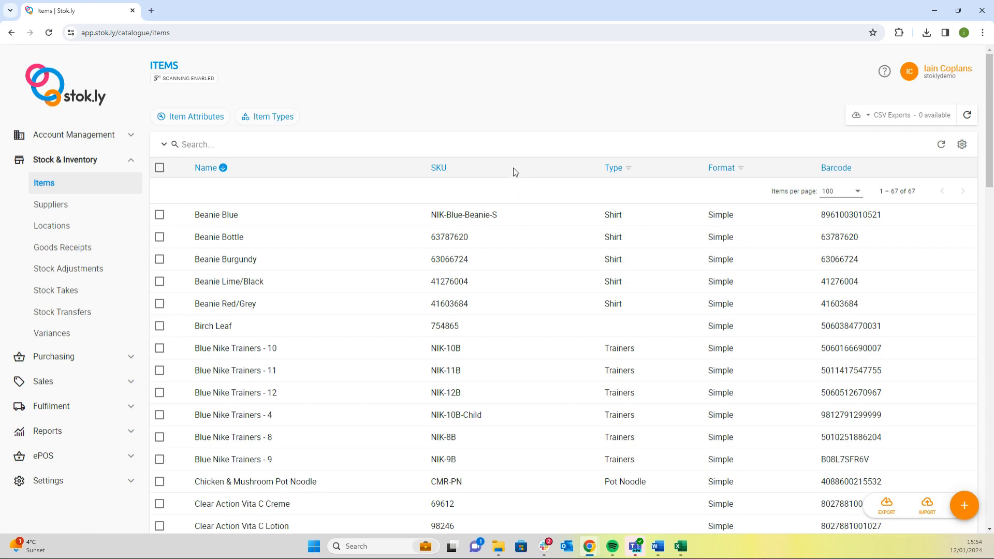
type("blue")
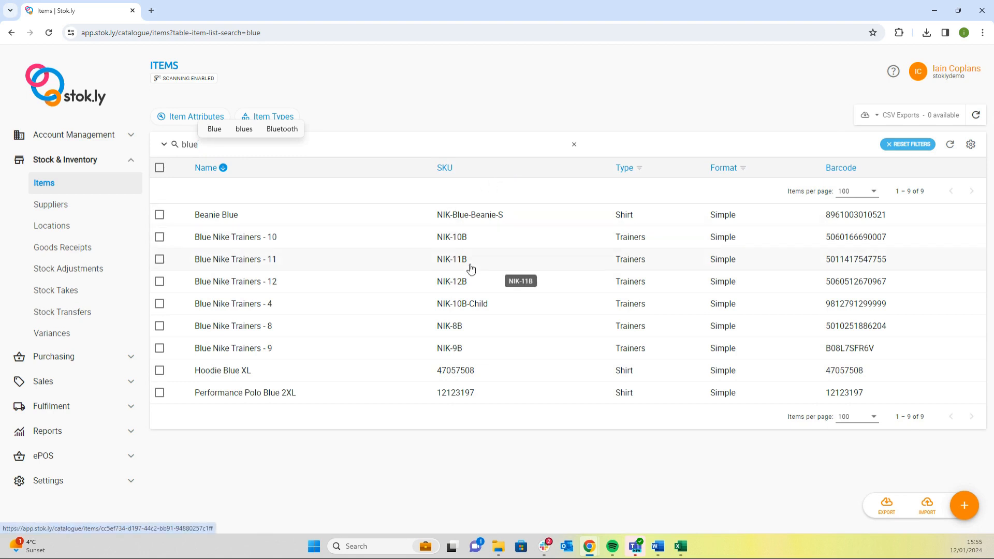
- Expand the advanced search filters and examine the available properties and the And condition's options
left_click(161, 145)
left_click(251, 190)
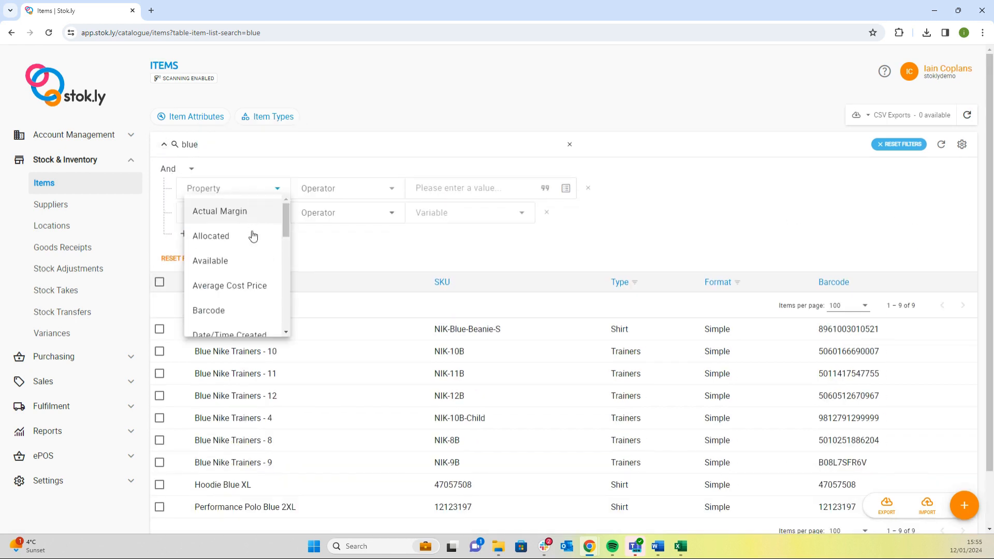
scroll(240, 271, "down", 4)
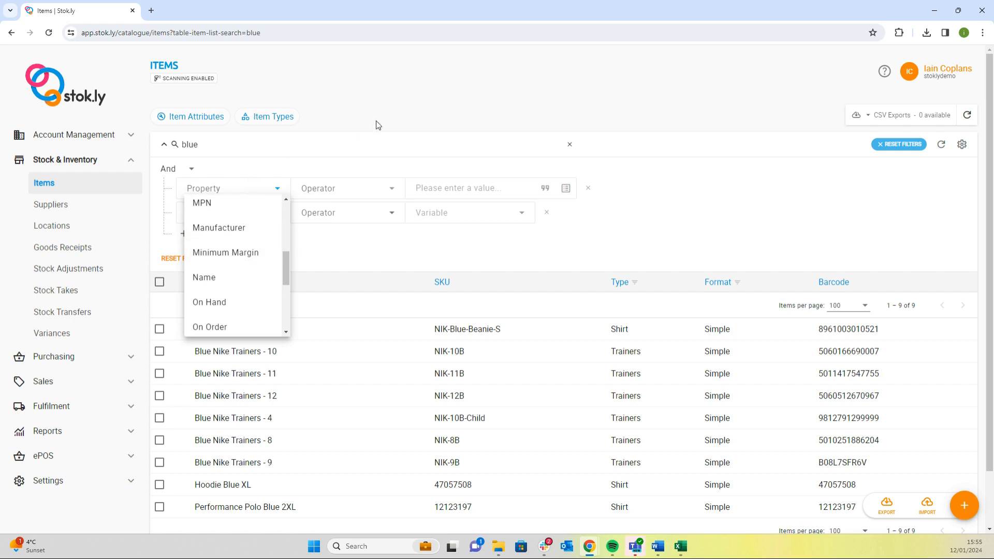
left_click(442, 100)
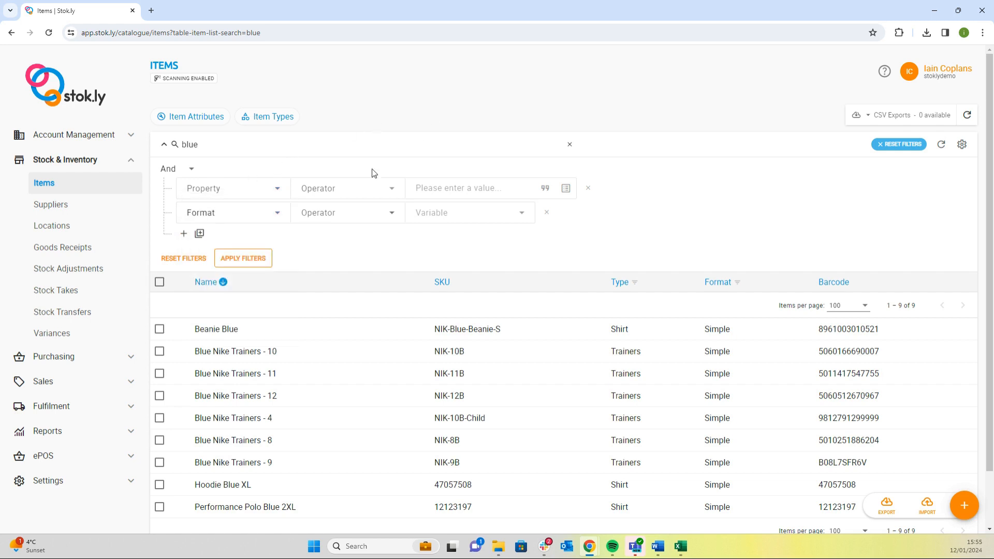
left_click(193, 171)
left_click(306, 253)
- Open the item Blue Nike Trainers - 10, review it in the old item view, and switch back to the new view
scroll(378, 300, "down", 2)
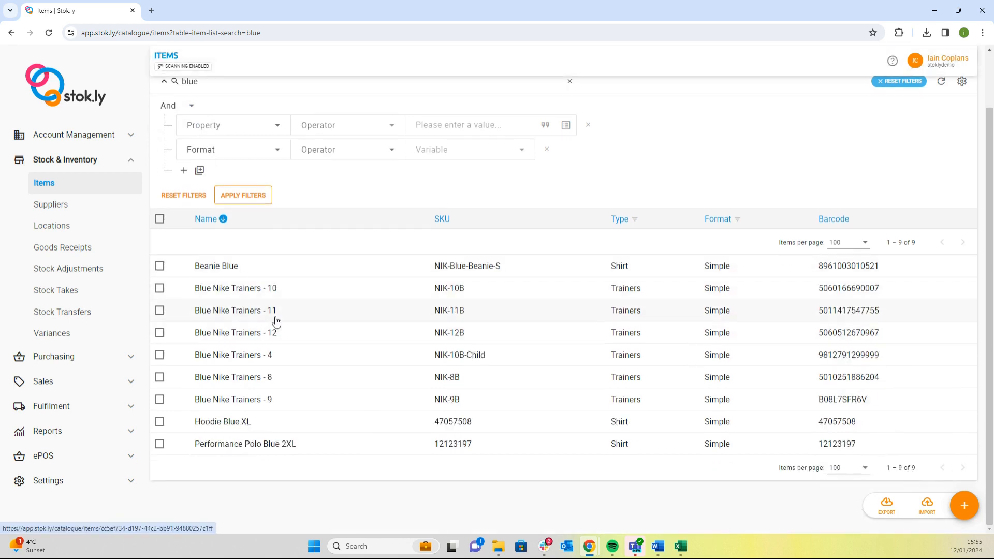
left_click(251, 288)
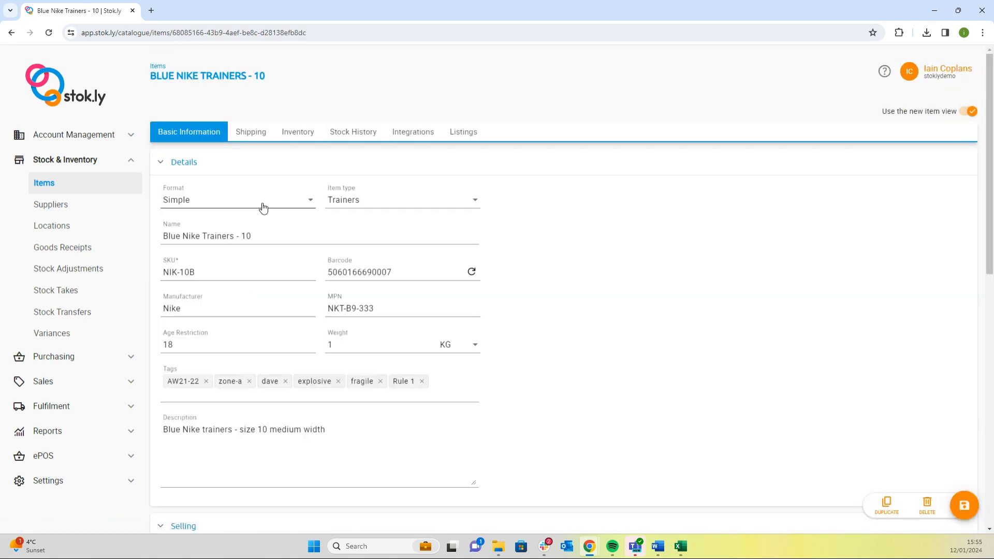
left_click(970, 113)
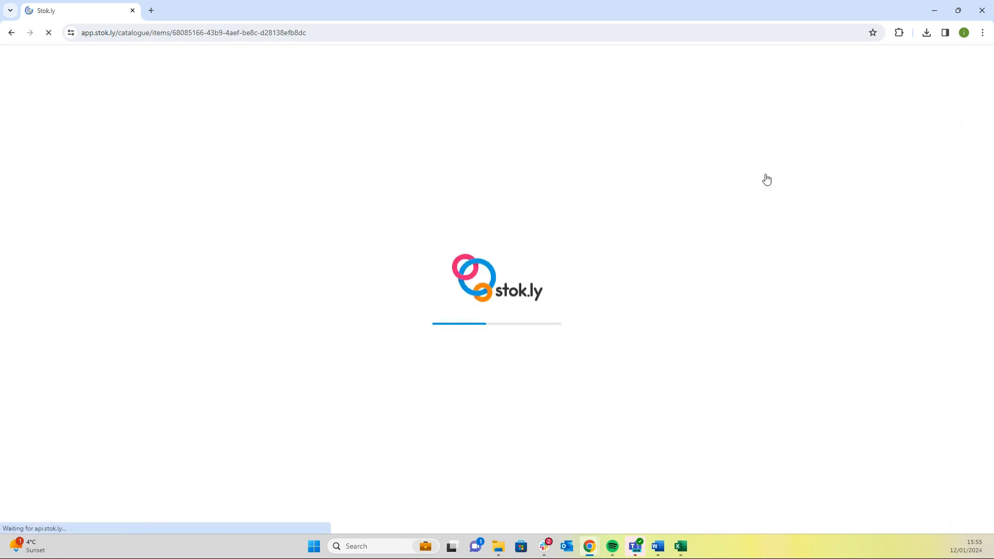
scroll(460, 184, "down", 8)
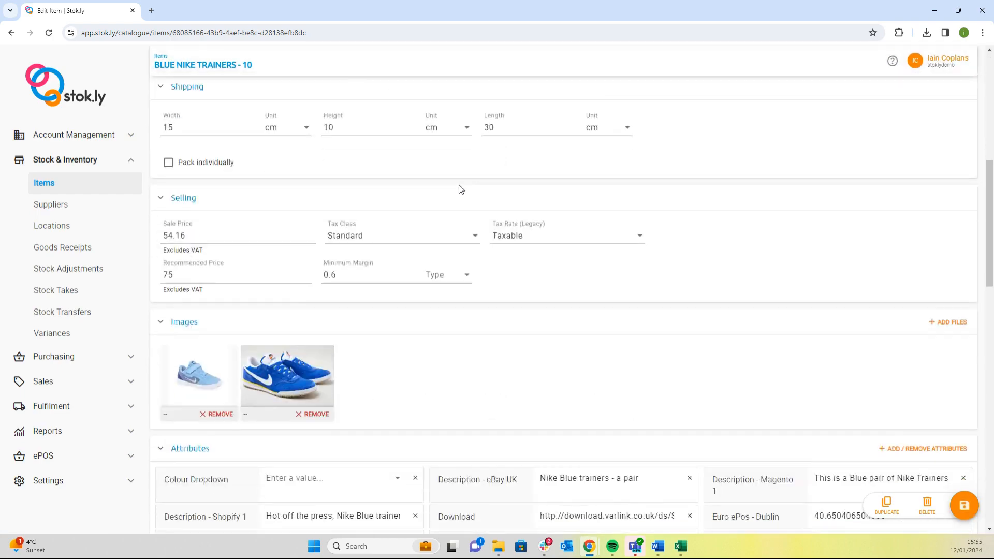
scroll(459, 187, "down", 15)
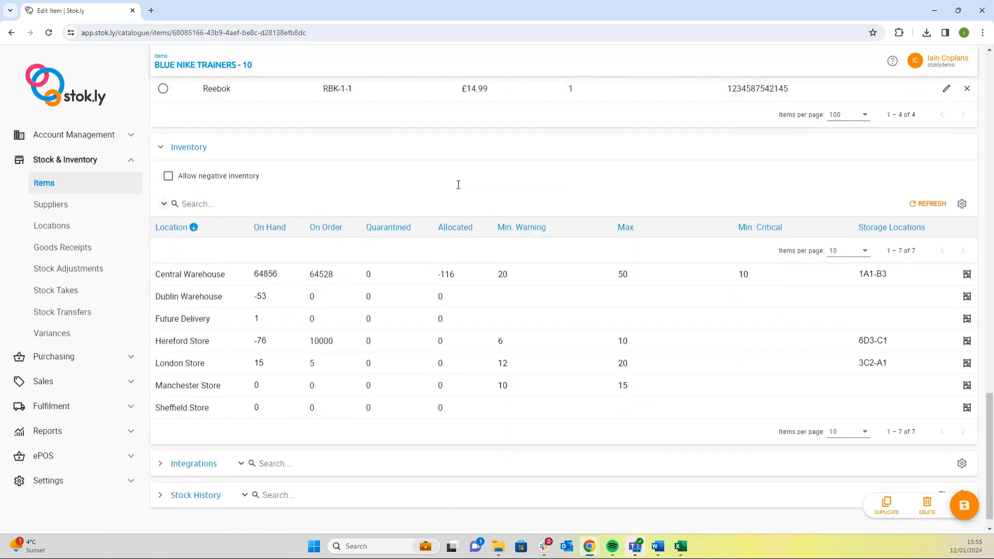
scroll(458, 185, "up", 20)
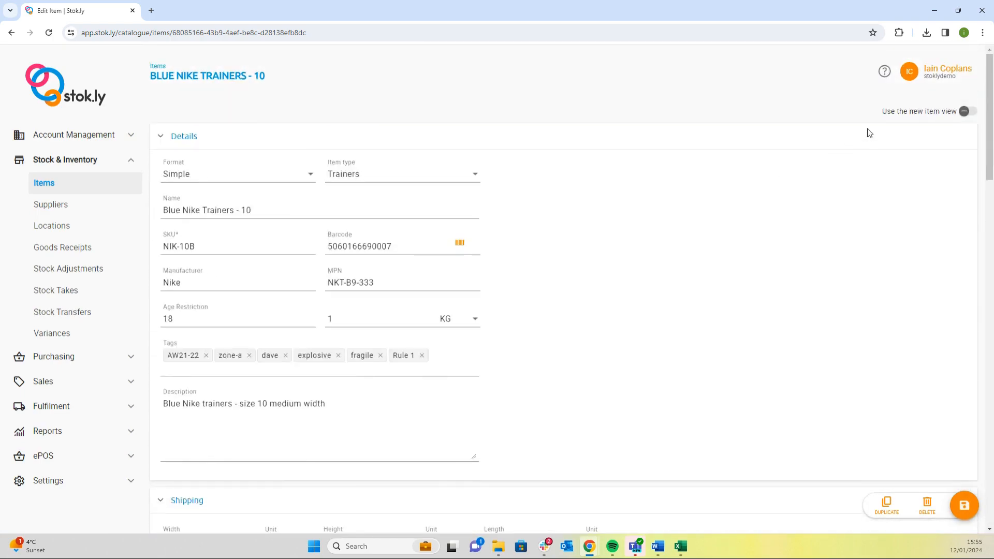
left_click(966, 111)
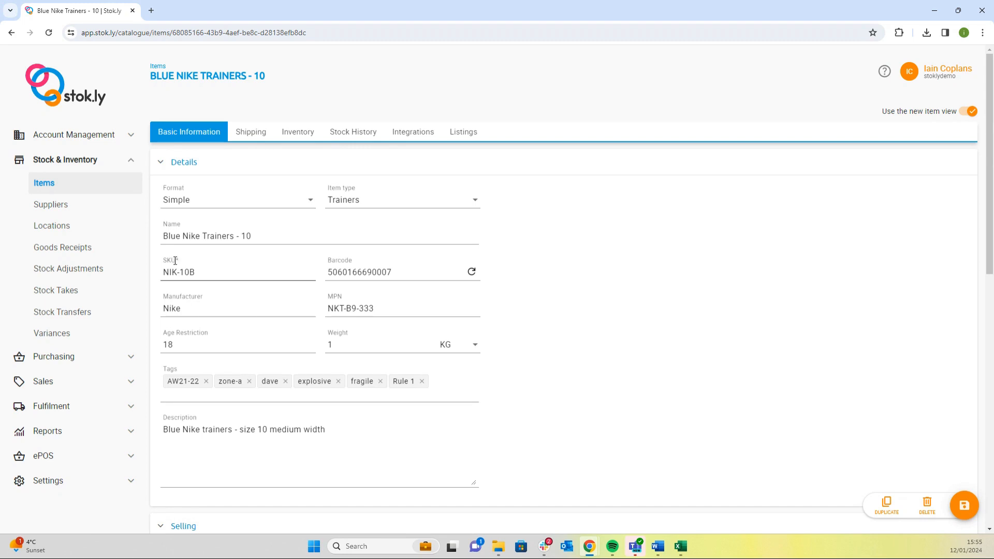
- Examine the item type choices, SKU and age restriction in the item's details
left_click(391, 199)
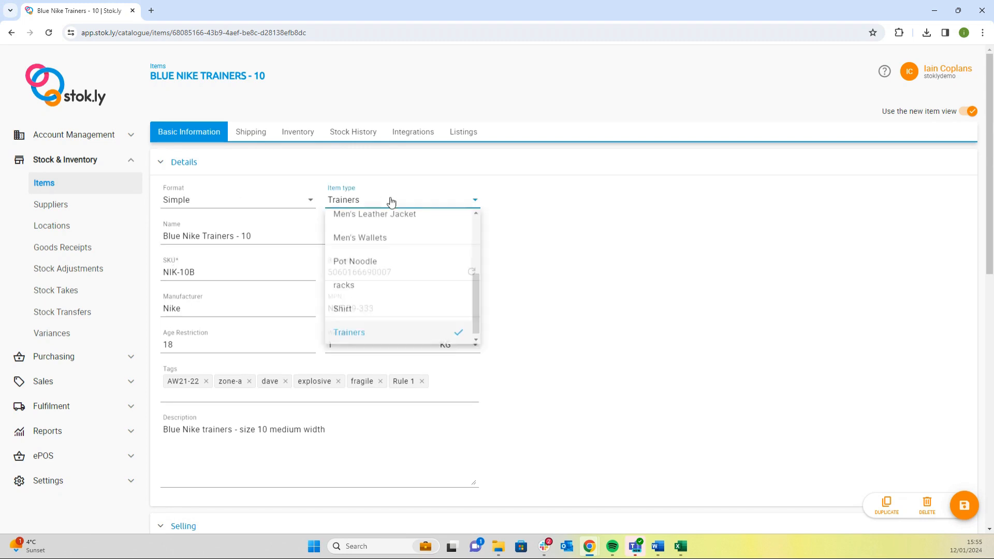
left_click(555, 213)
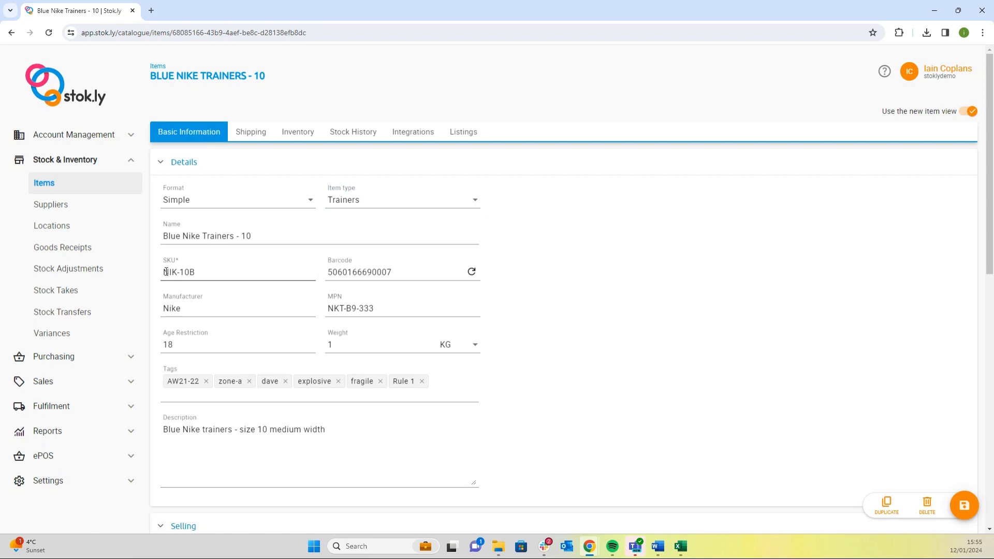
left_click_drag(165, 272, 197, 270)
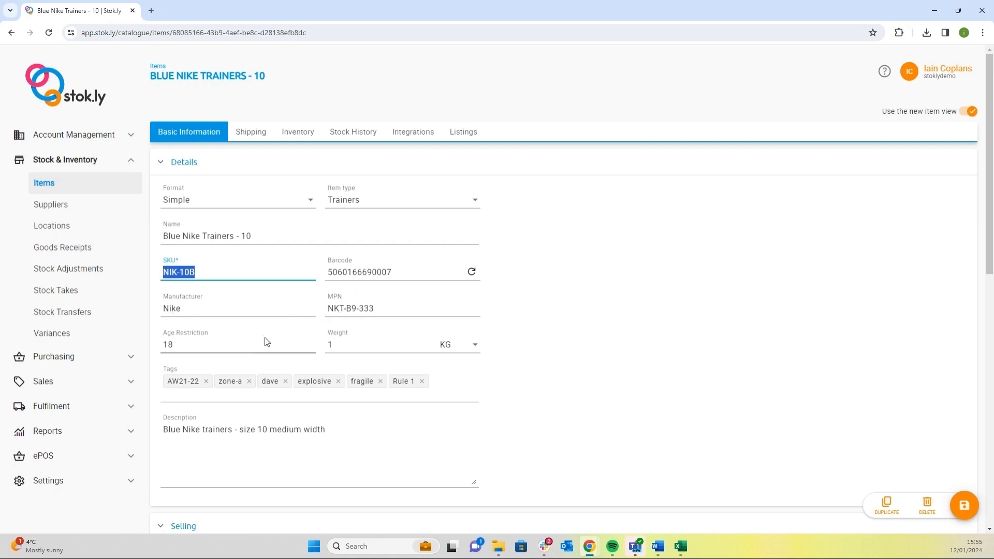
left_click_drag(164, 344, 179, 345)
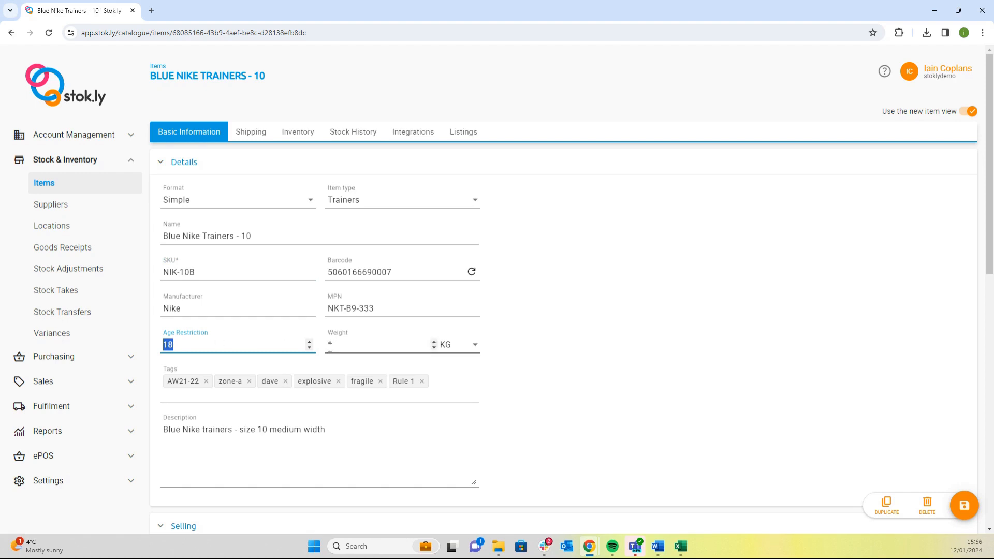
- Review the item's description and selling section, including the available tax class options
scroll(598, 347, "down", 3)
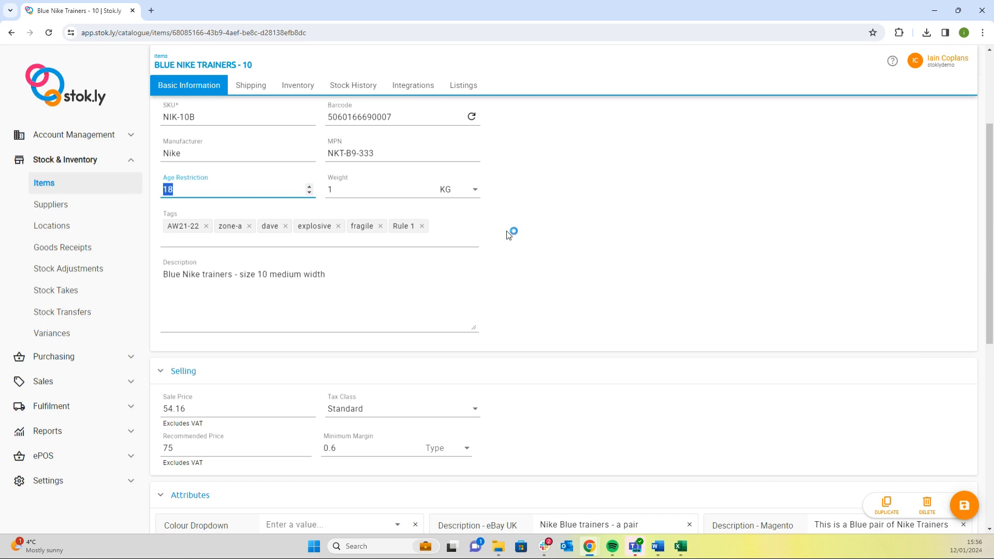
scroll(509, 236, "down", 2)
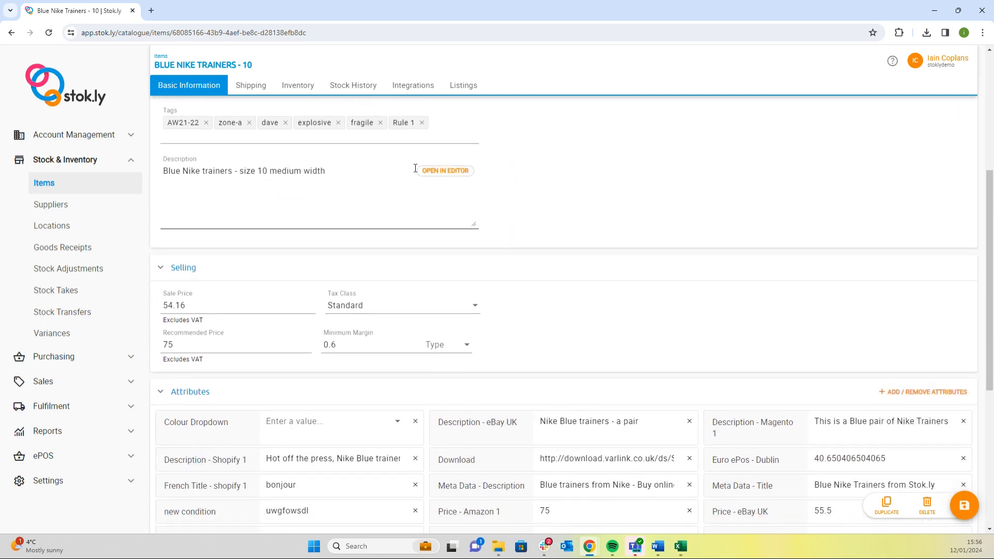
scroll(617, 239, "down", 1)
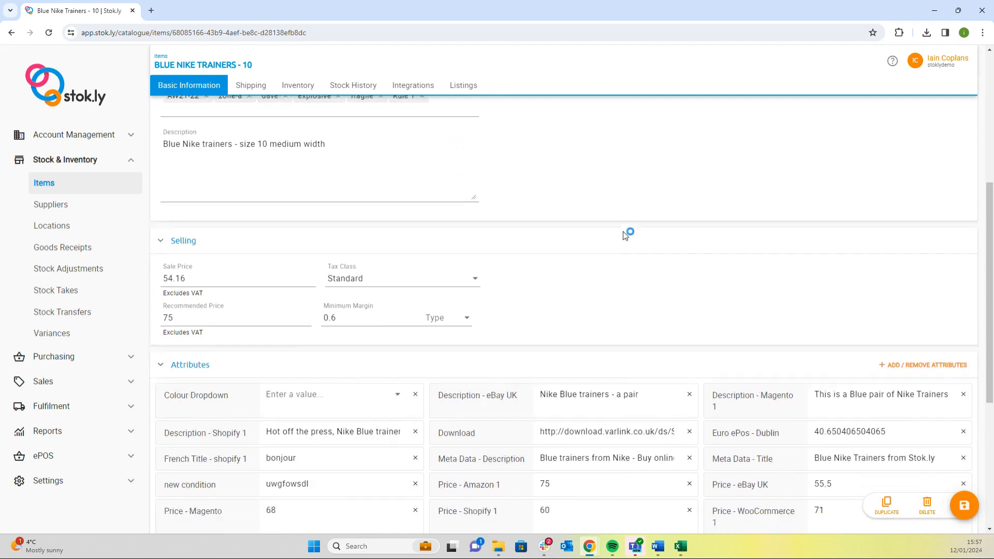
scroll(625, 236, "down", 2)
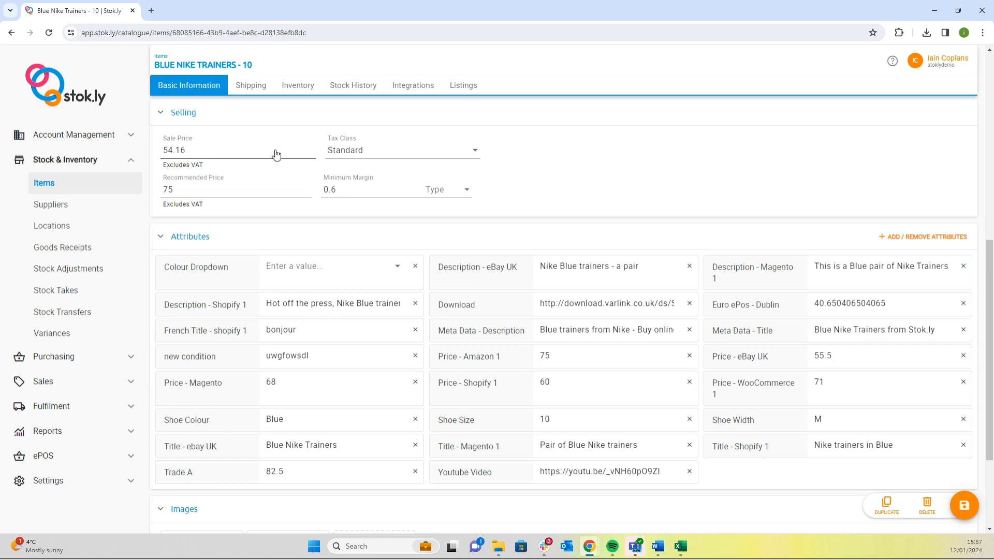
left_click(361, 153)
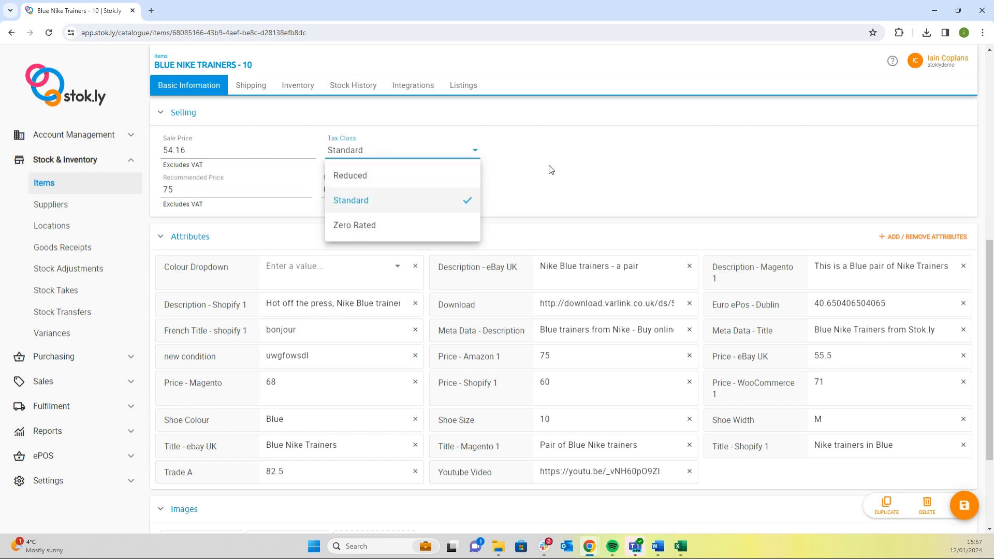
left_click(563, 165)
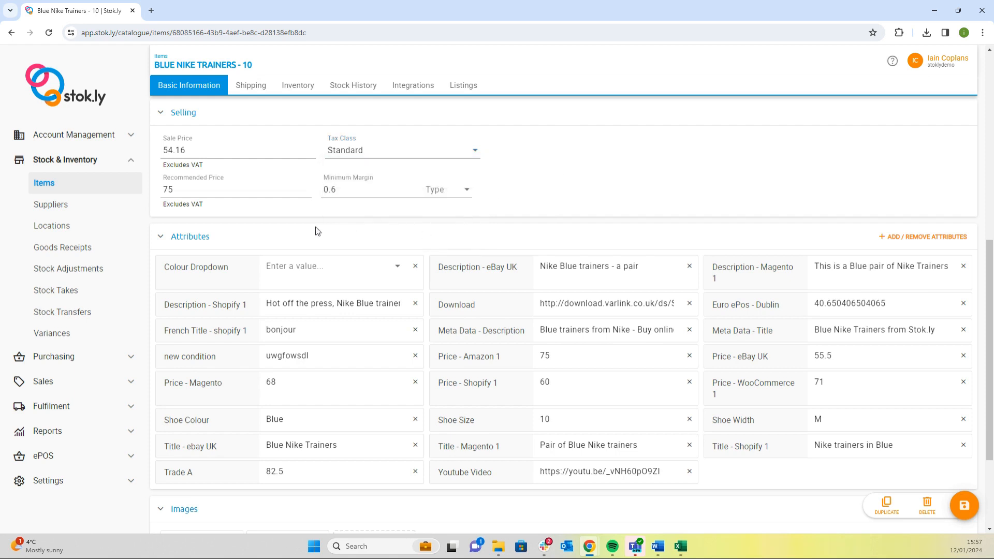
- Examine the list of attributes that can be added to or removed from the item, leaving the selection as it is
scroll(262, 223, "down", 2)
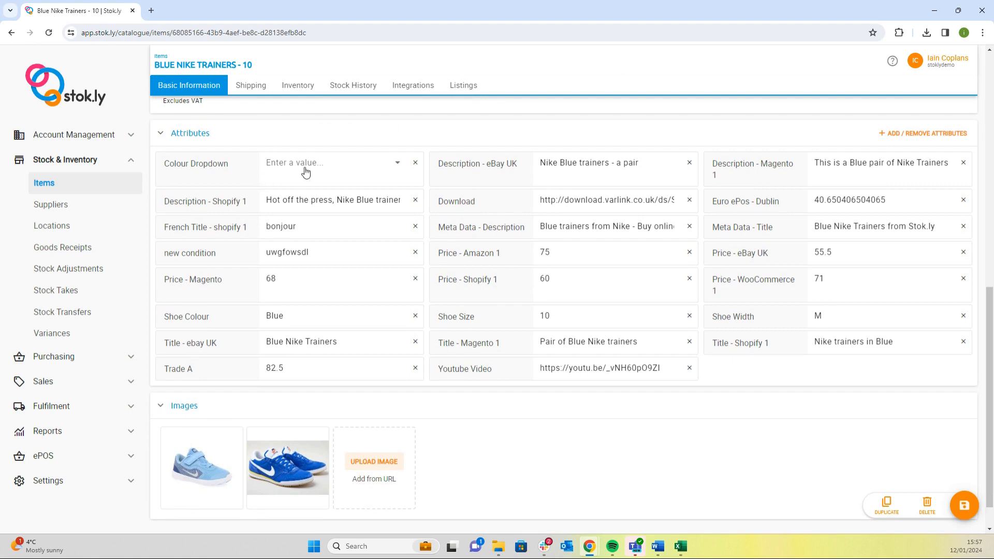
left_click(906, 136)
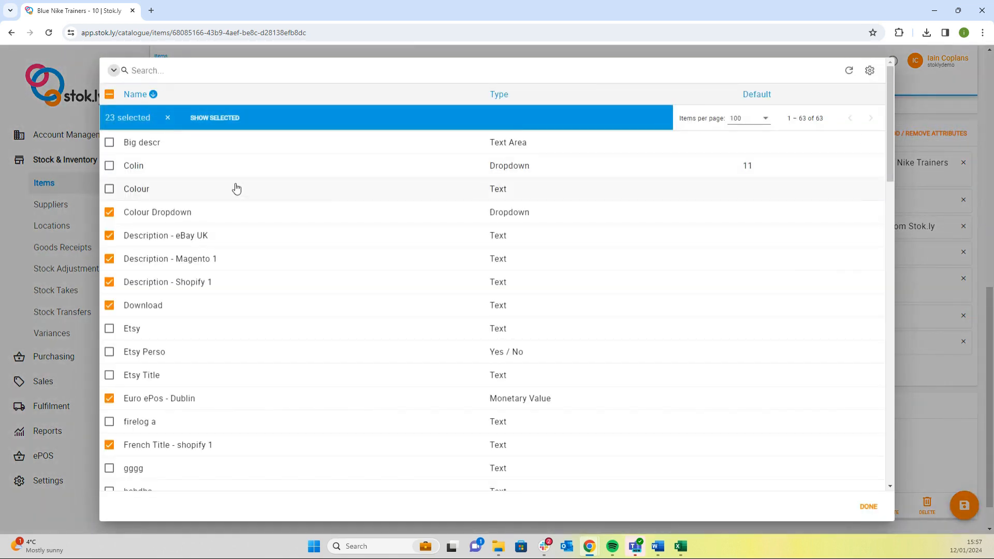
scroll(224, 158, "down", 4)
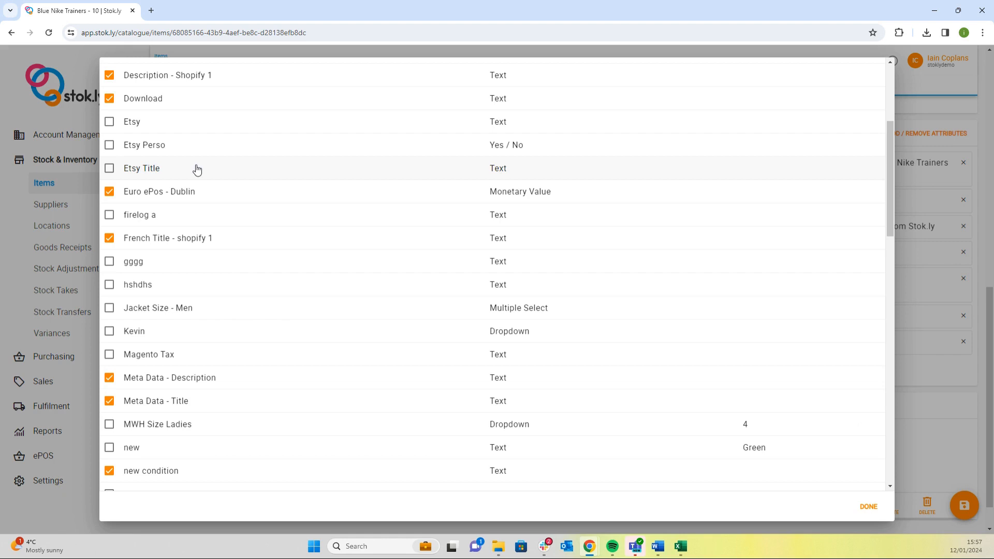
scroll(196, 184, "down", 2)
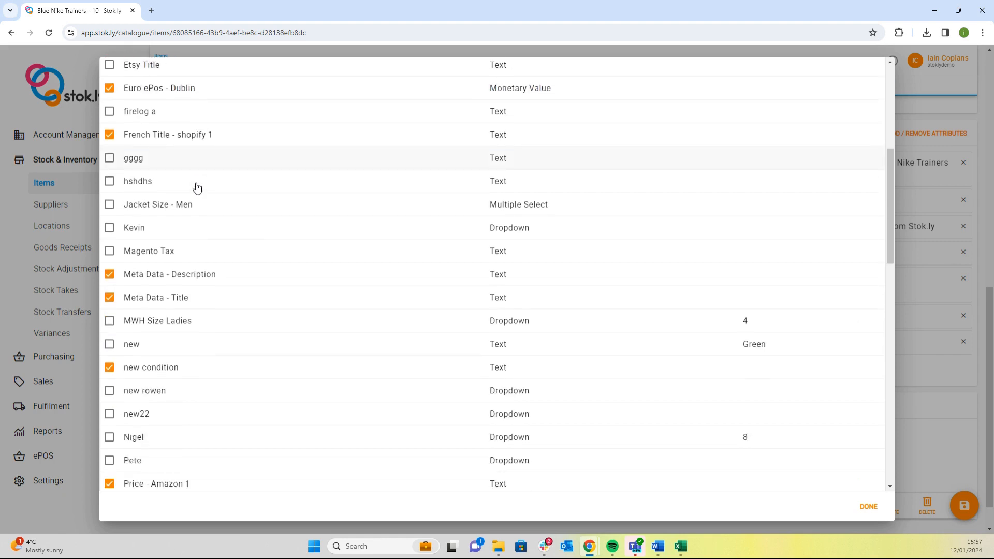
scroll(540, 175, "up", 2)
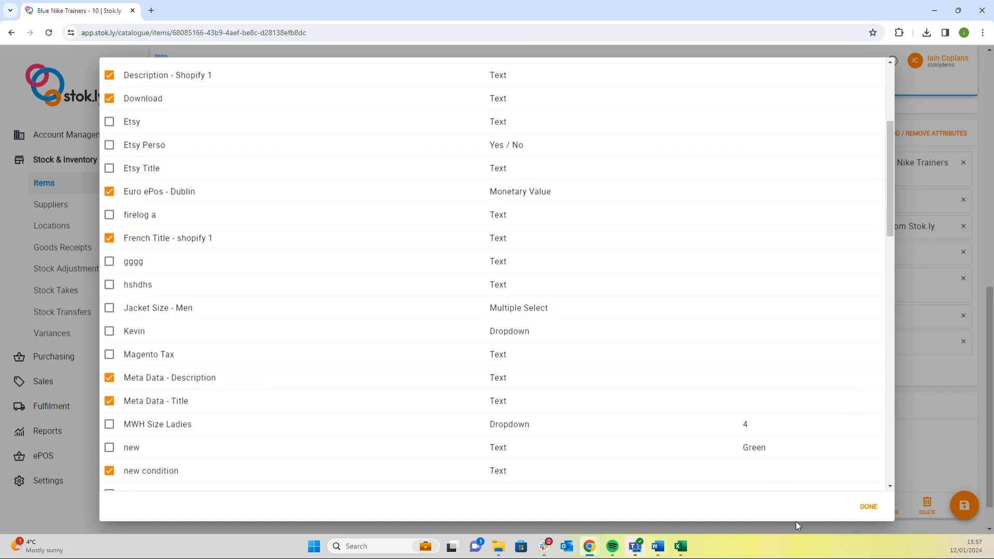
left_click(868, 509)
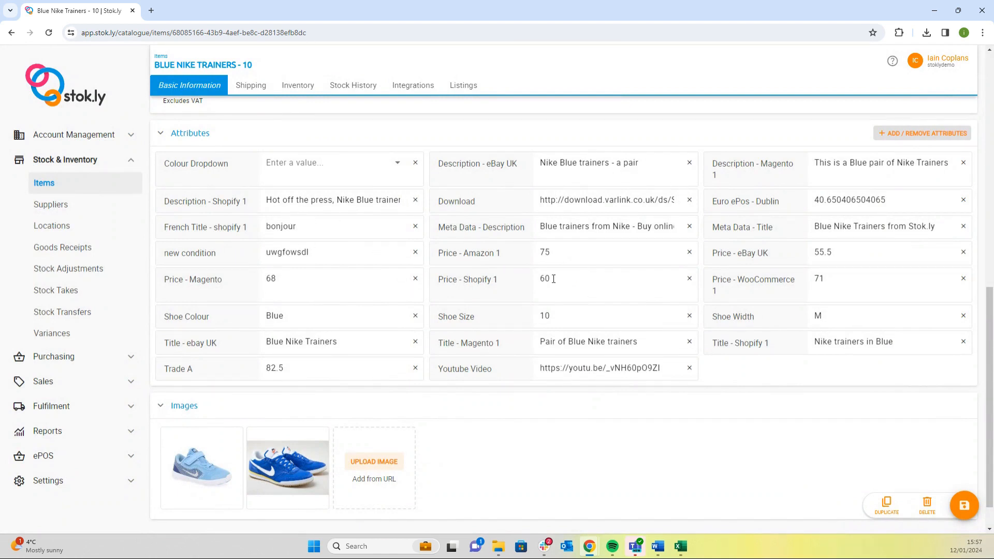
- Set the item's Price - Shopify 1 attribute to 65
left_click_drag(551, 280, 540, 280)
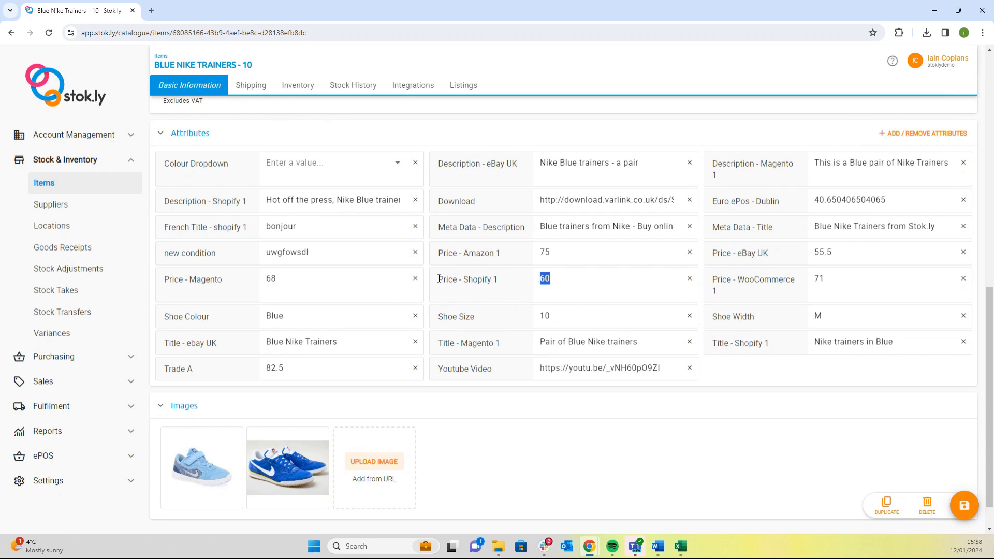
left_click_drag(438, 279, 505, 293)
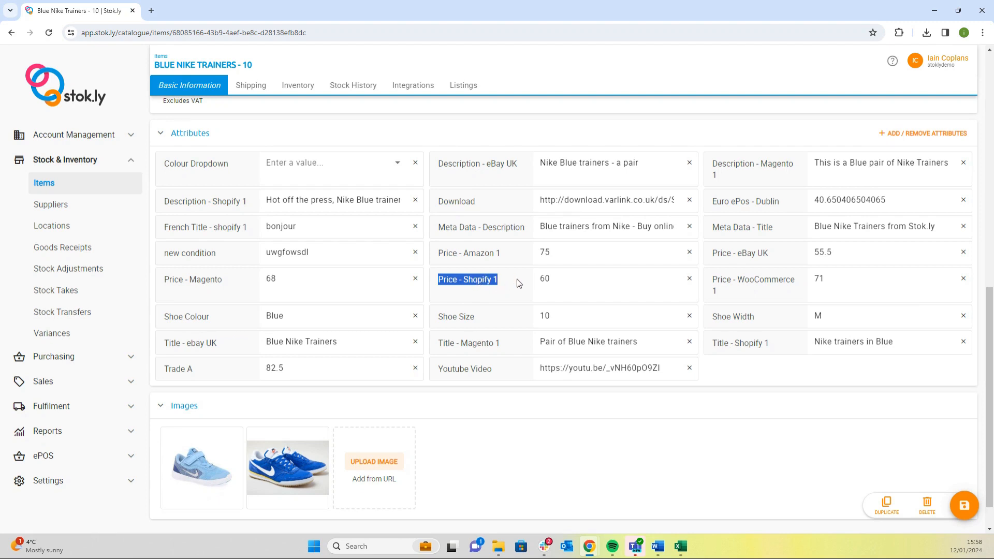
double_click(544, 279)
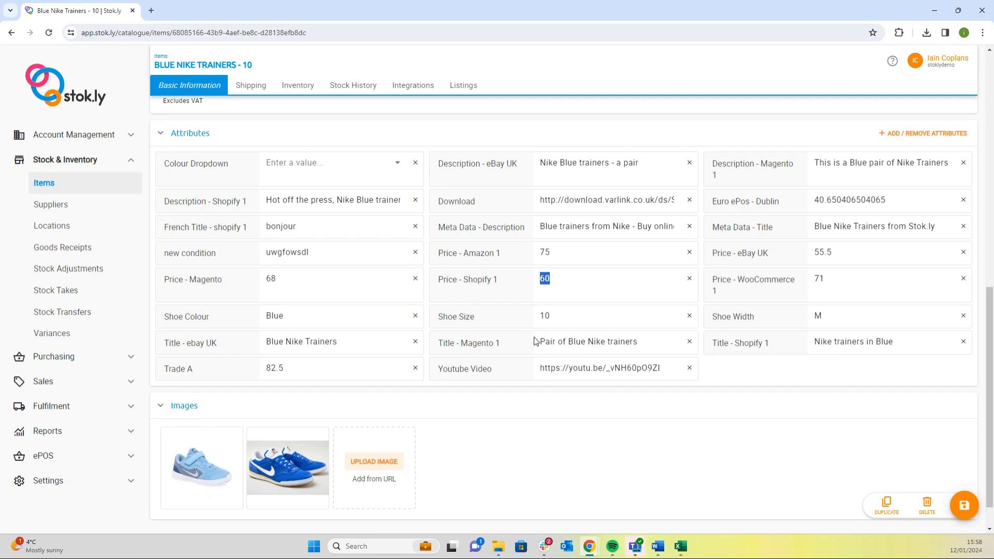
type("65")
- Review the item's price, Youtube Video, Download, Euro ePos - Dublin, French Title, Trade A and Meta Data - Description attributes
left_click_drag(539, 253, 554, 278)
left_click_drag(452, 369, 470, 368)
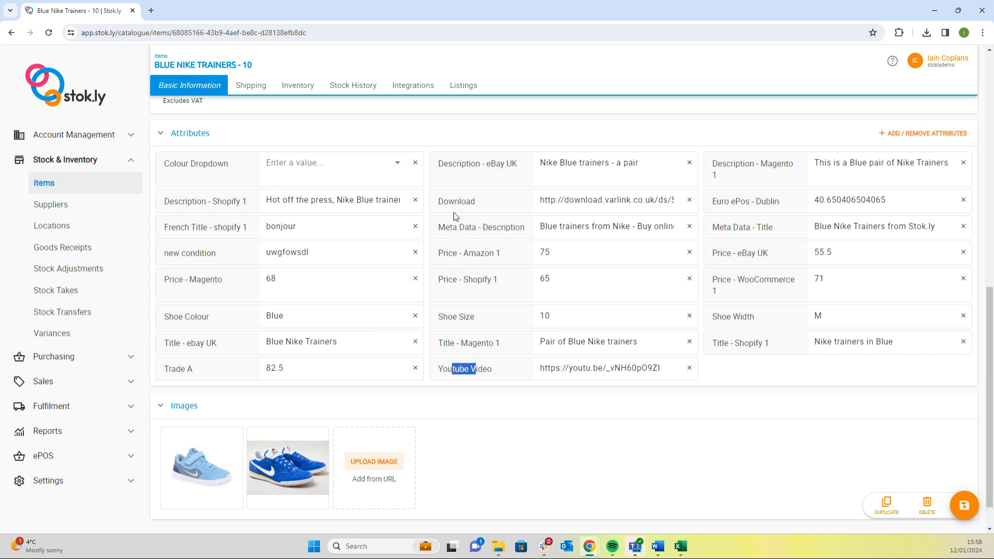
left_click_drag(454, 201, 472, 200)
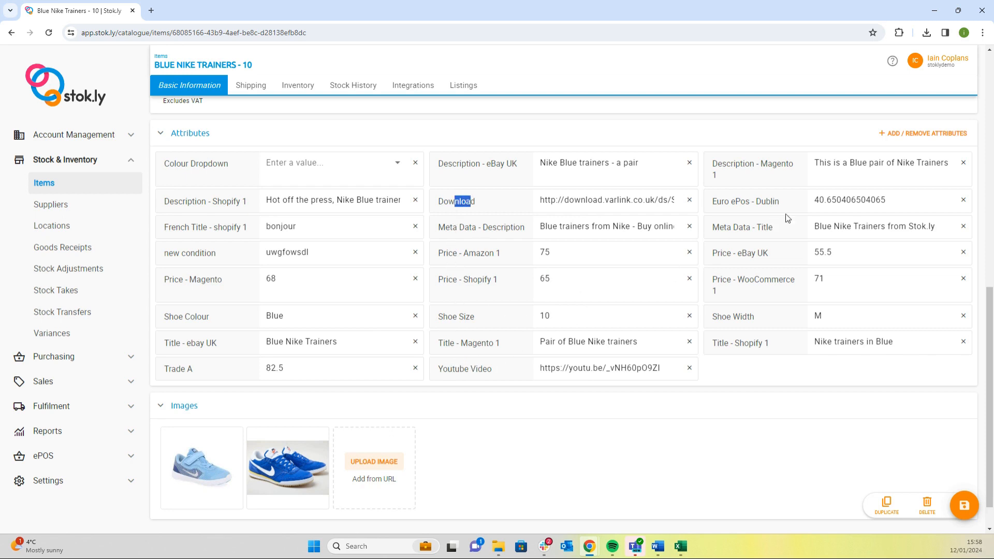
left_click_drag(735, 201, 769, 203)
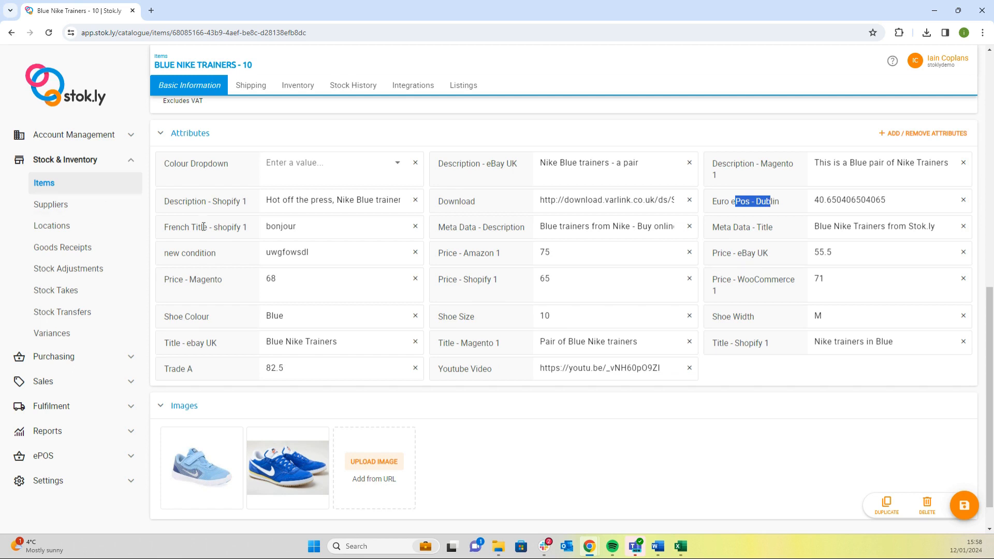
left_click_drag(198, 227, 294, 227)
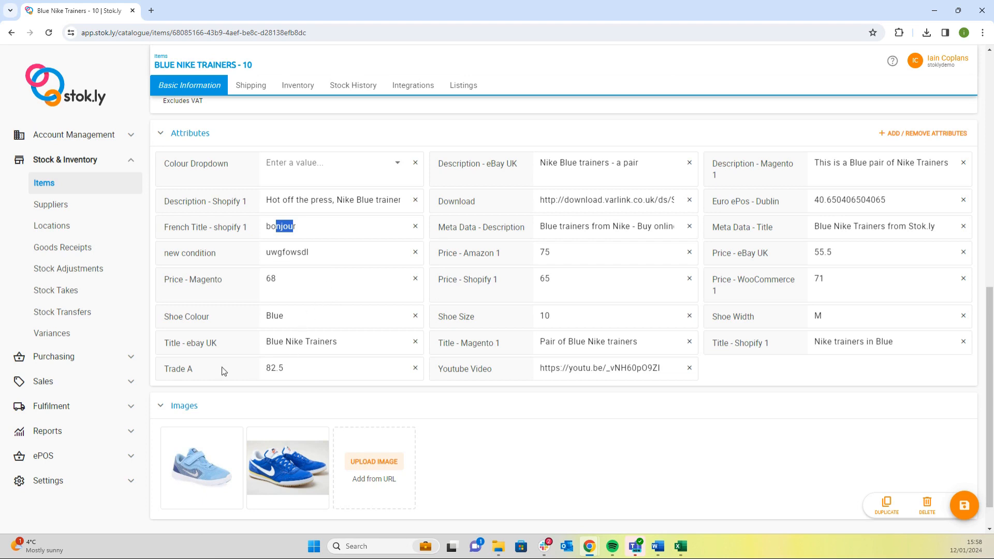
left_click_drag(170, 370, 190, 370)
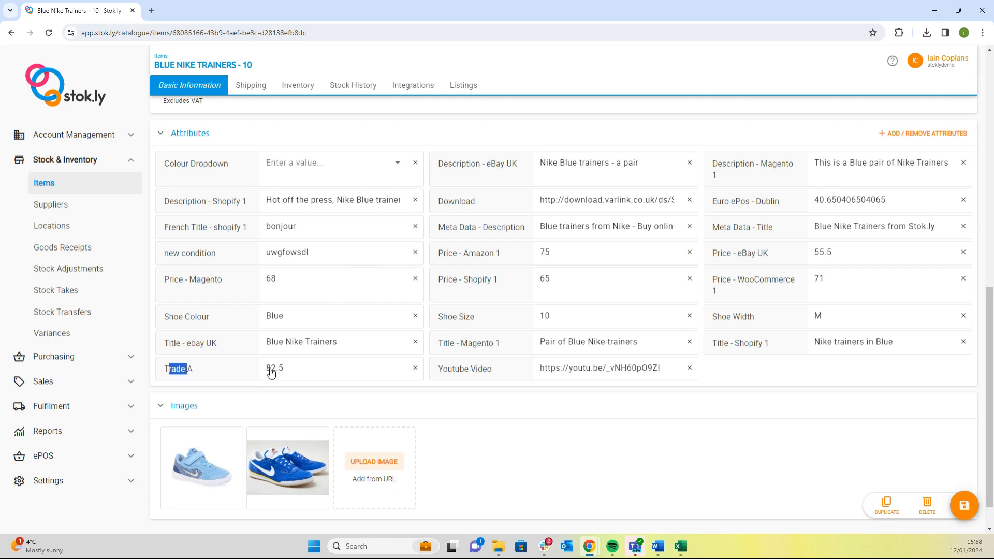
left_click_drag(458, 227, 518, 227)
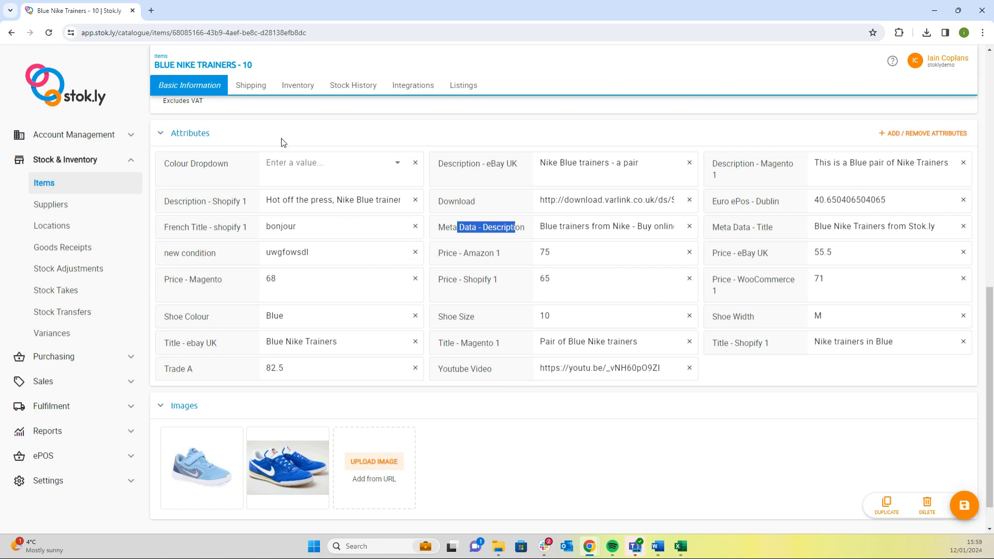
- Review the item's shipping information, including duty percentage, last receipt and landed costs, and the barcodes of its units of measure
left_click(253, 88)
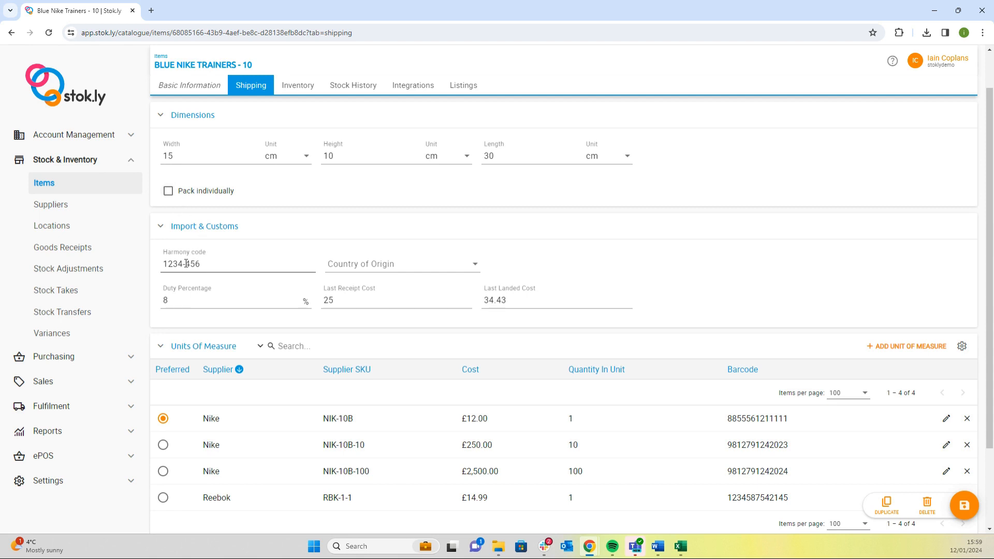
left_click(166, 299)
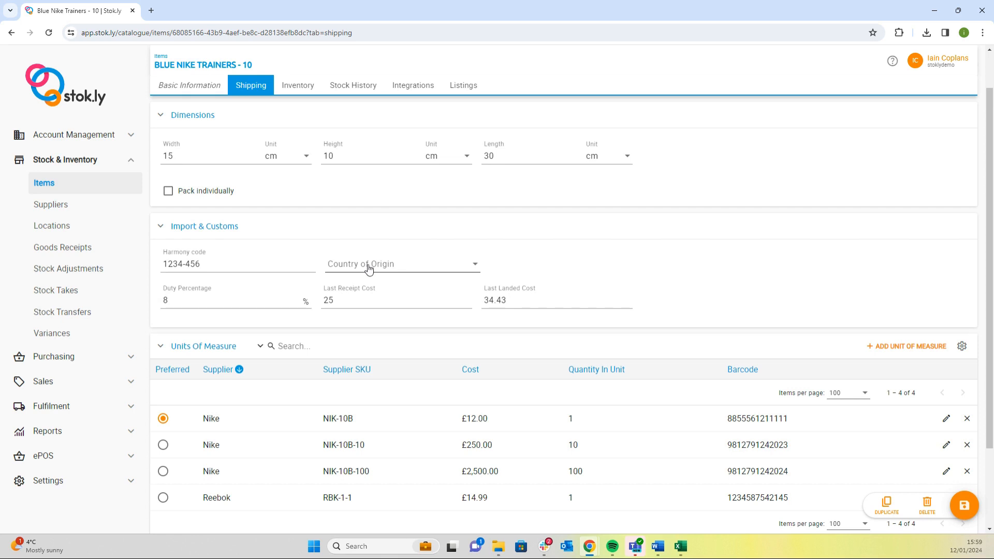
left_click(326, 300)
left_click_drag(326, 300, 338, 298)
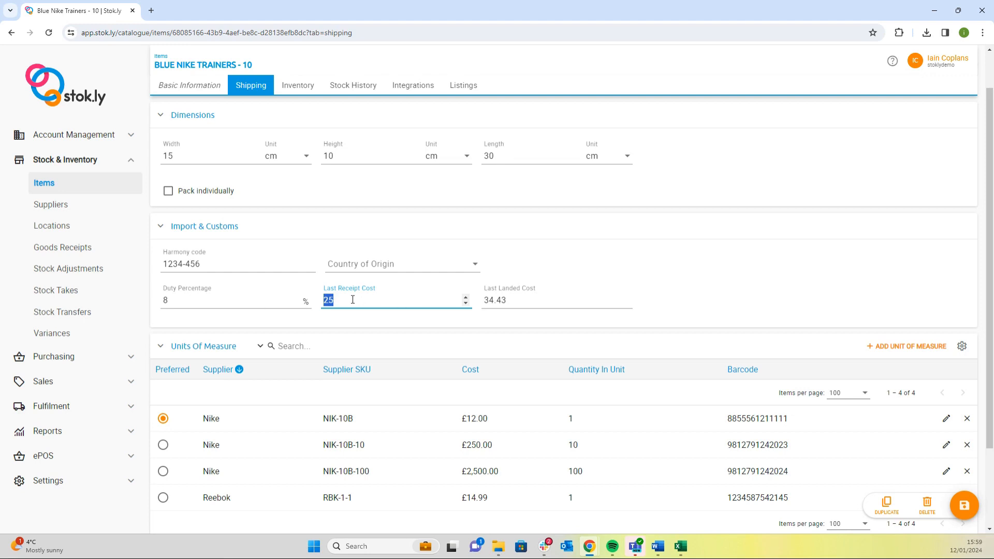
left_click(485, 301)
left_click_drag(485, 300, 508, 301)
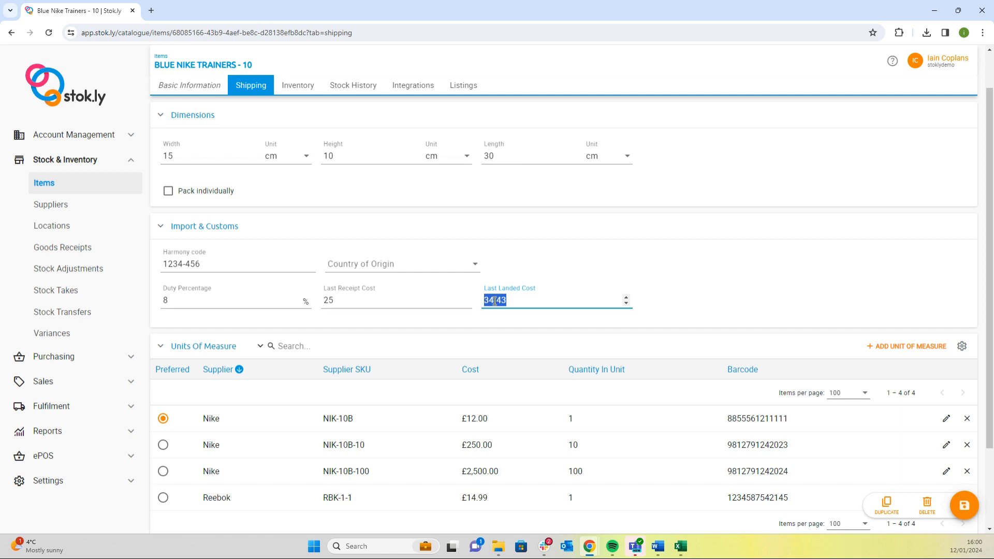
scroll(595, 324, "down", 2)
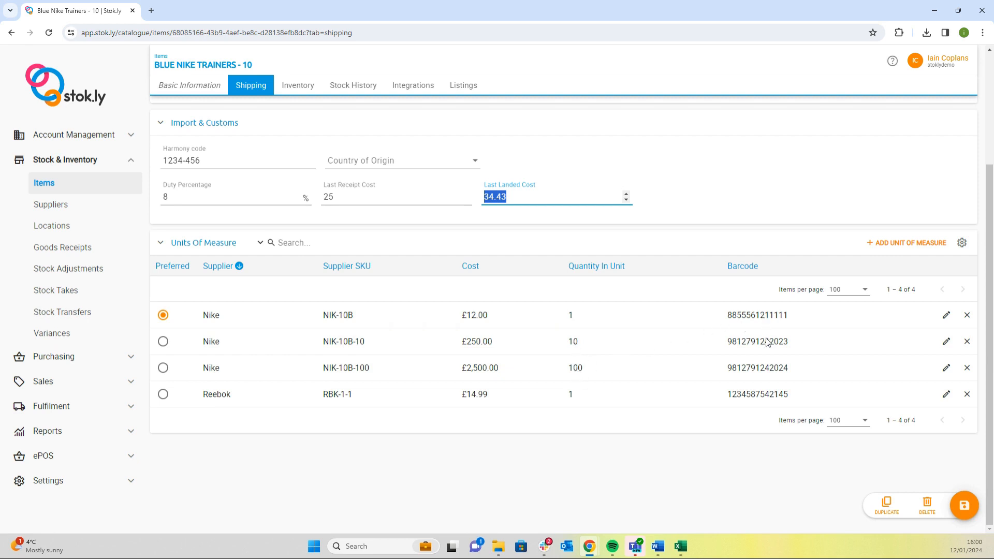
double_click(738, 340)
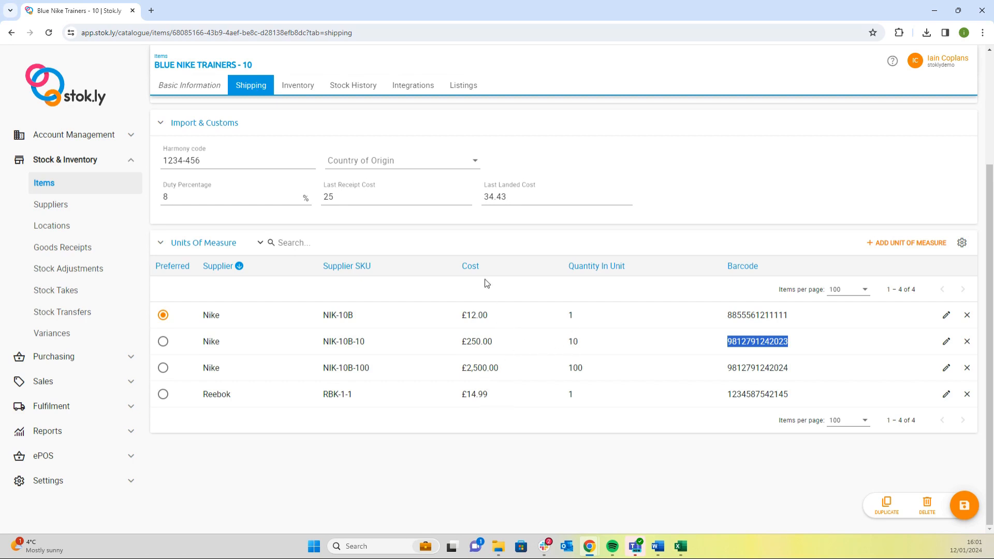
- Examine the item's inventory by location, including the allocated quantity and the minimum warning, maximum and minimum critical levels
left_click(295, 88)
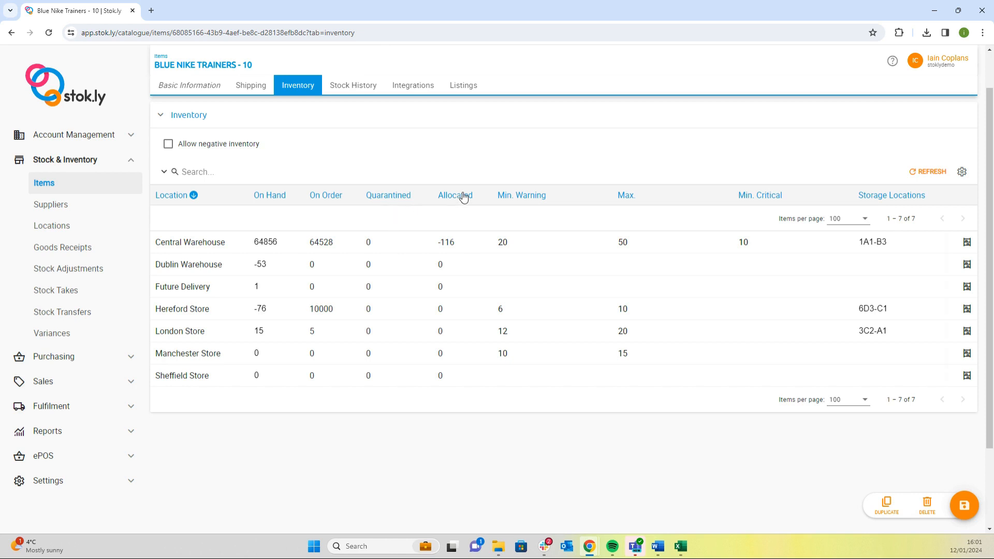
left_click(449, 245)
left_click(505, 242)
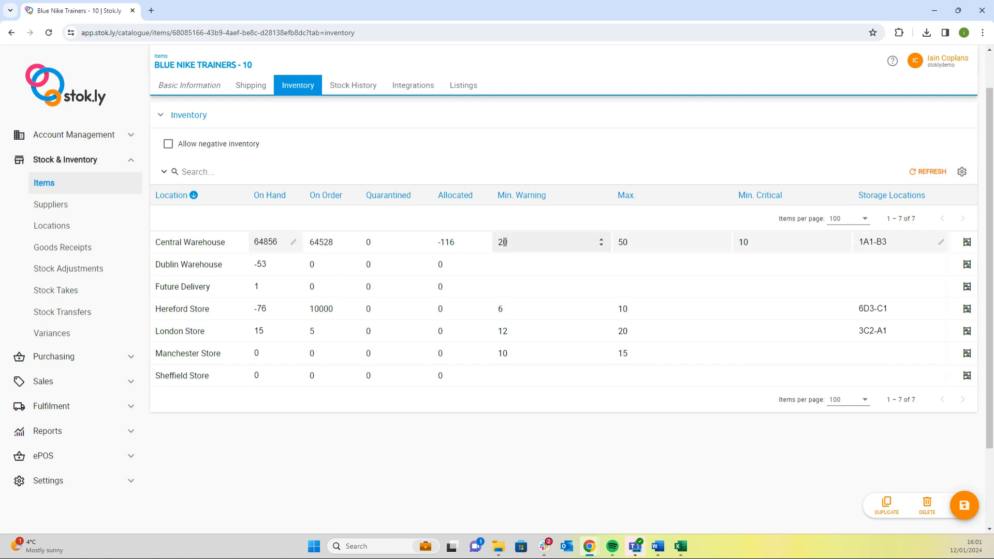
double_click(505, 242)
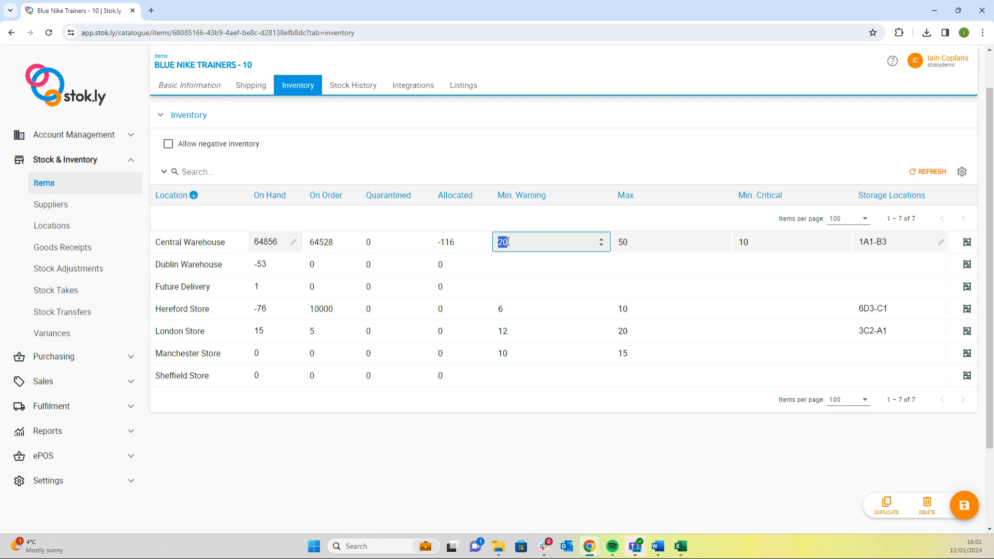
left_click(499, 309)
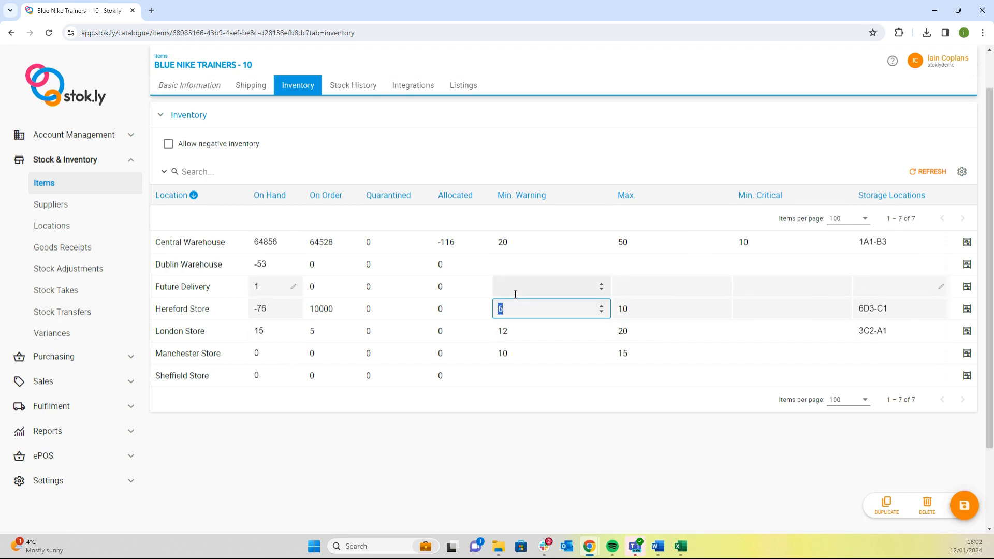
left_click(638, 242)
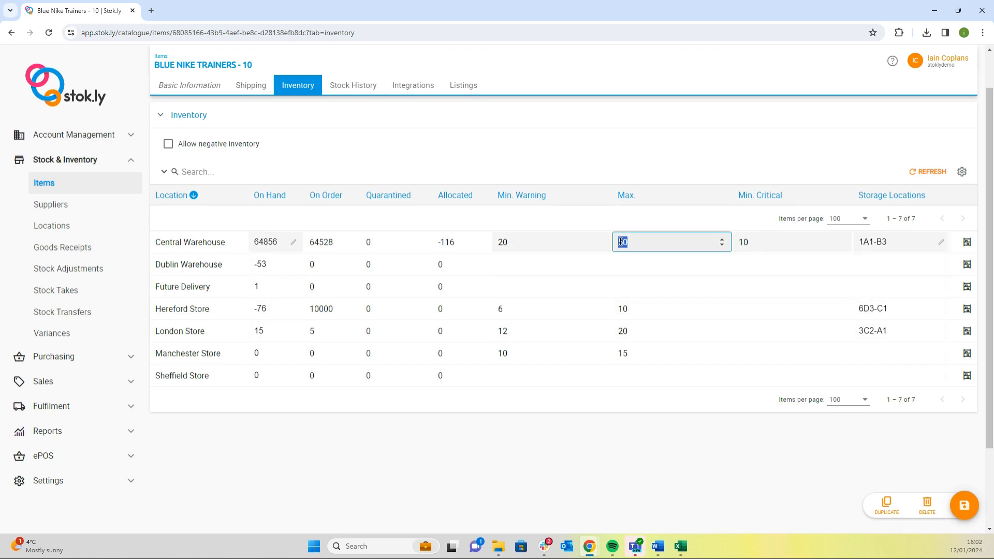
left_click(745, 241)
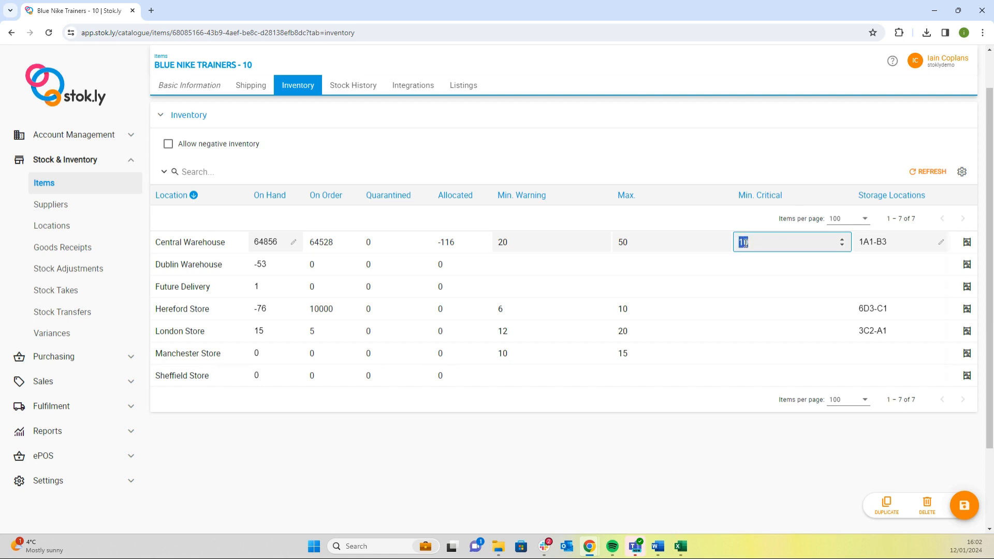
- Try adding storage location ccccc to Central Warehouse with 1A1-B3 as the preferred one, and leave the storage location settings without applying
left_click(885, 244)
left_click(381, 262)
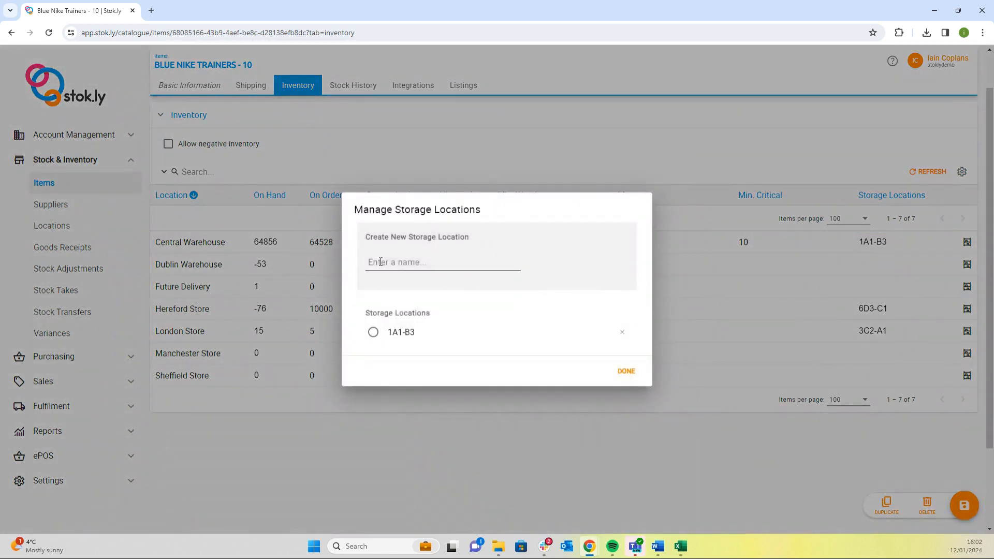
type("cccc")
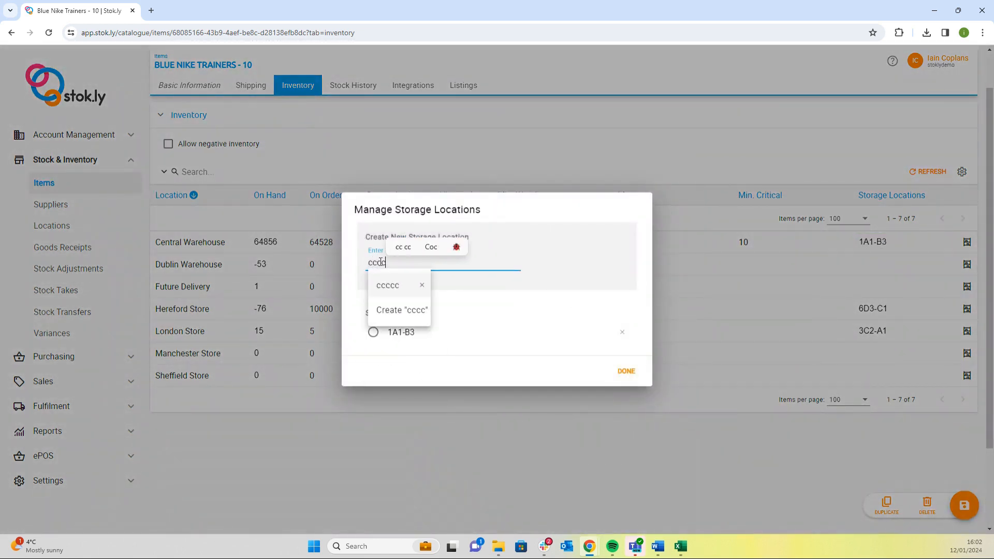
key("Return")
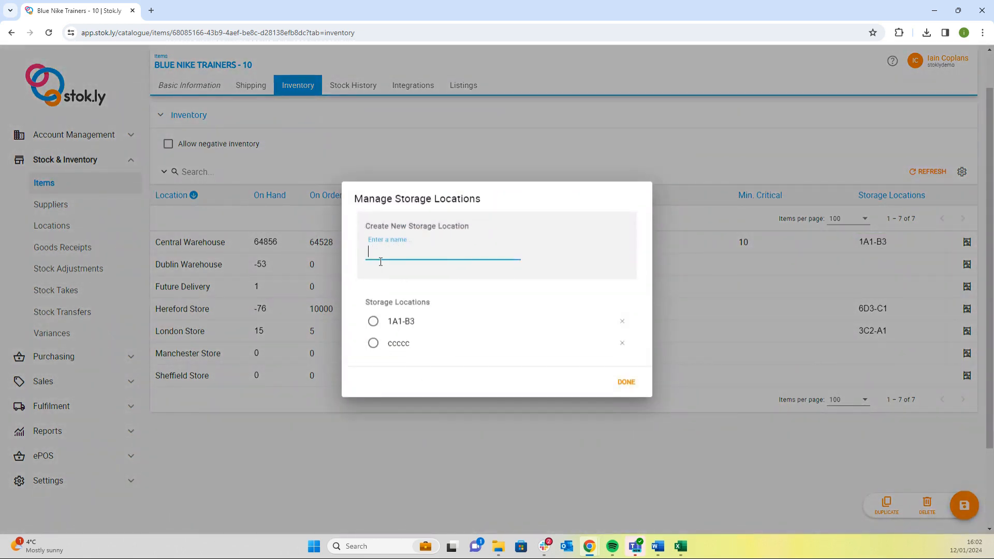
left_click(373, 322)
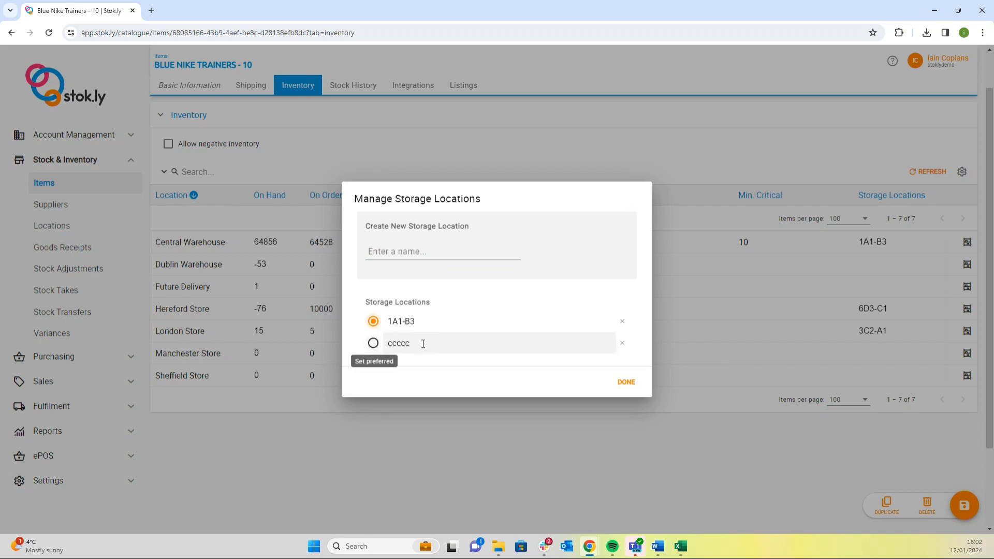
left_click(751, 137)
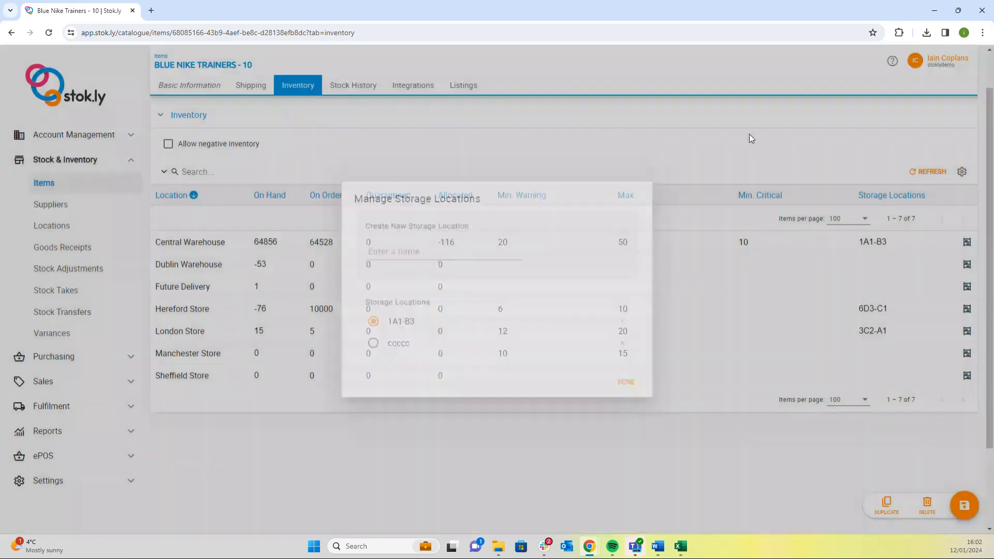
- Examine the item's bin inventory for Central Warehouse, close it without changes, and open the item's stock history
left_click(967, 243)
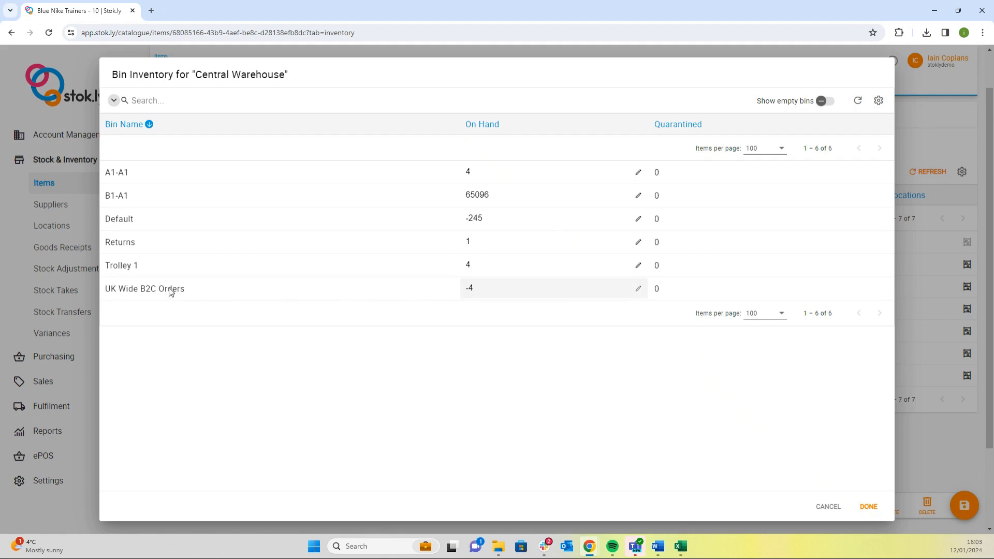
left_click(829, 508)
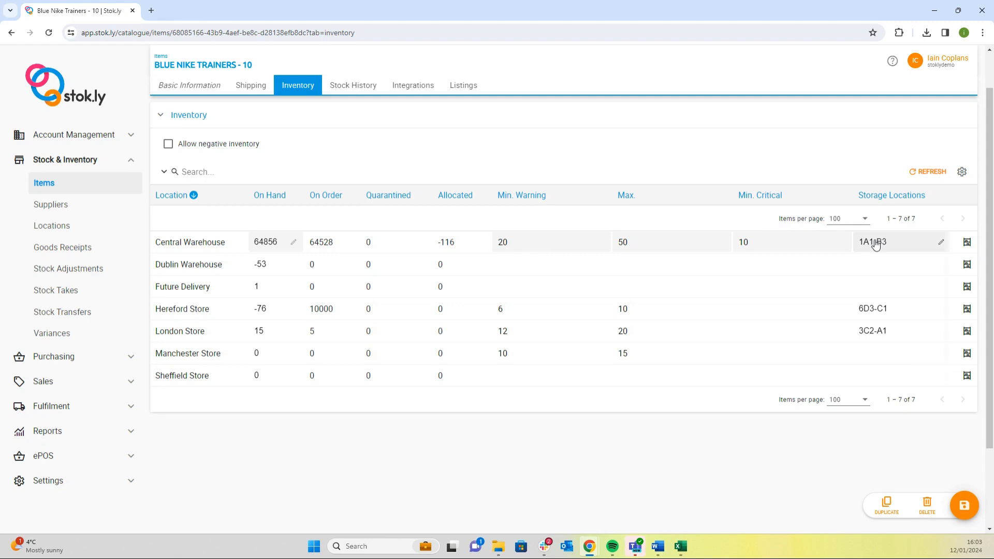
left_click(348, 86)
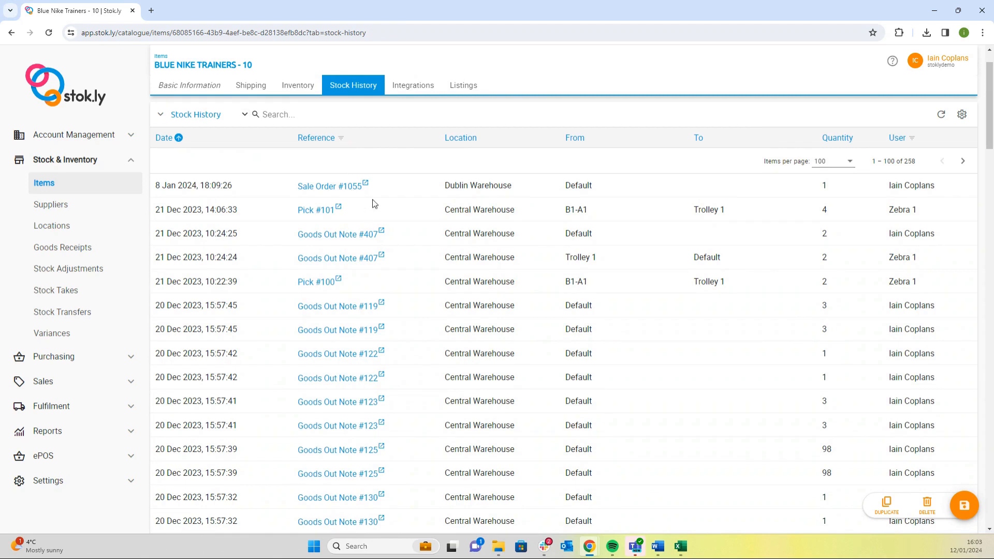
- Filter the item's stock history to the GoodsReceipt reference type and open Goods Receipt #111
left_click(341, 138)
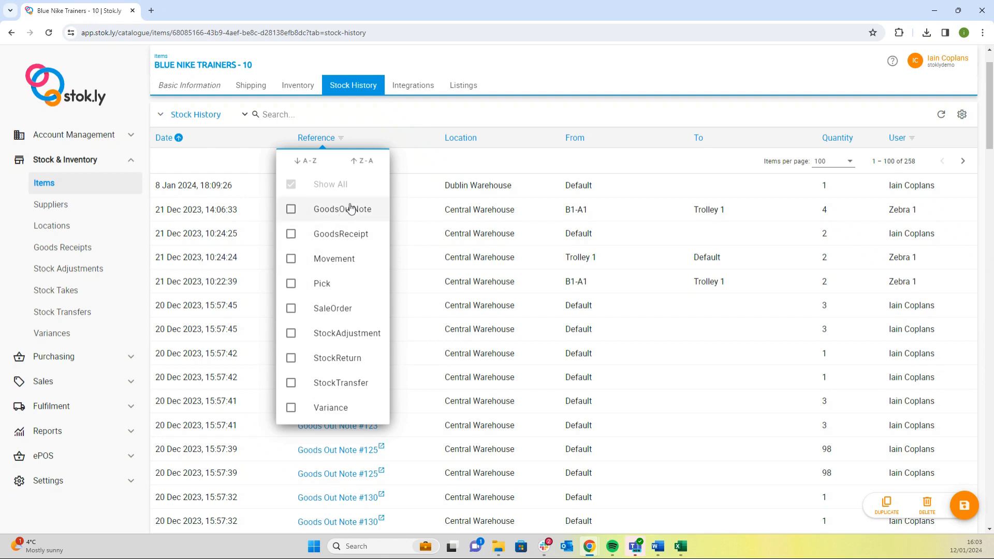
left_click(332, 235)
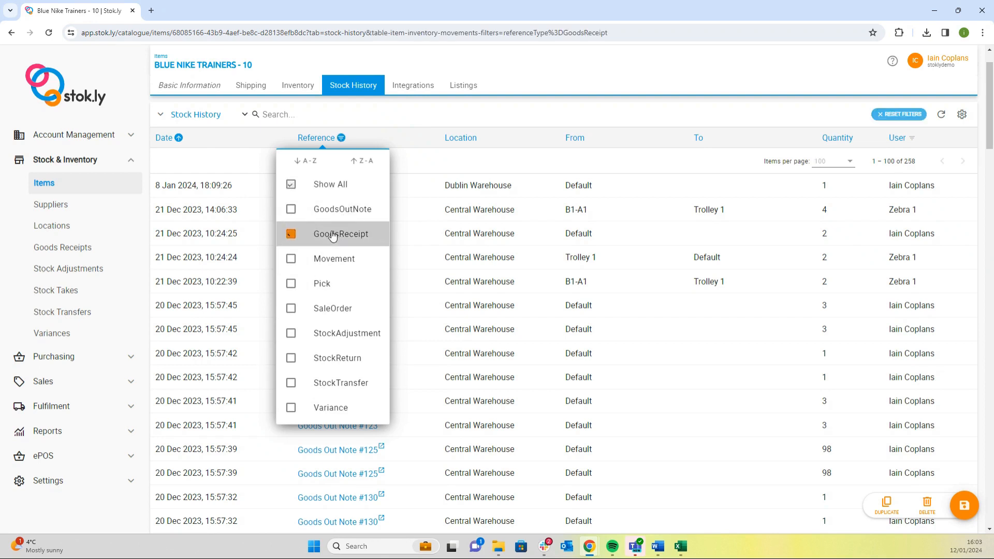
left_click(530, 110)
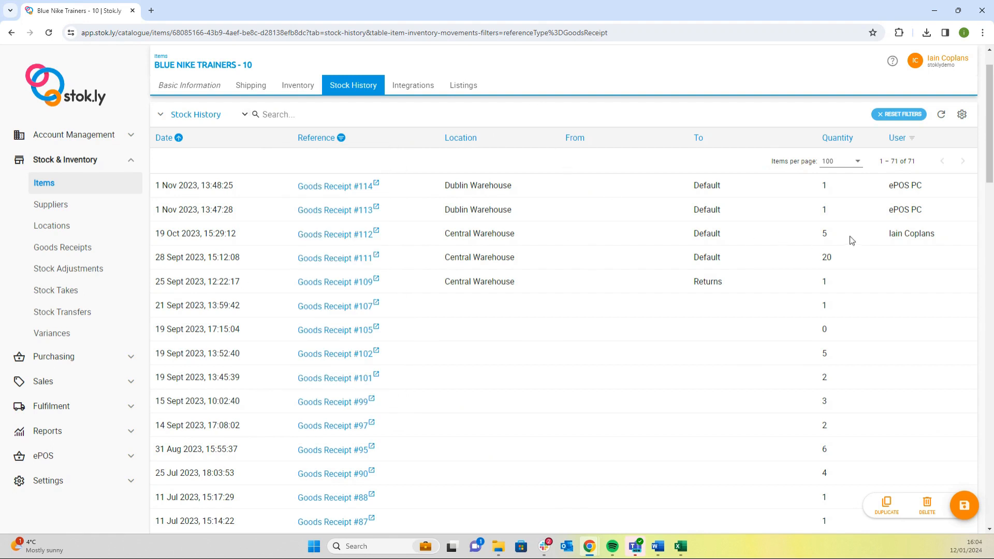
left_click(328, 259)
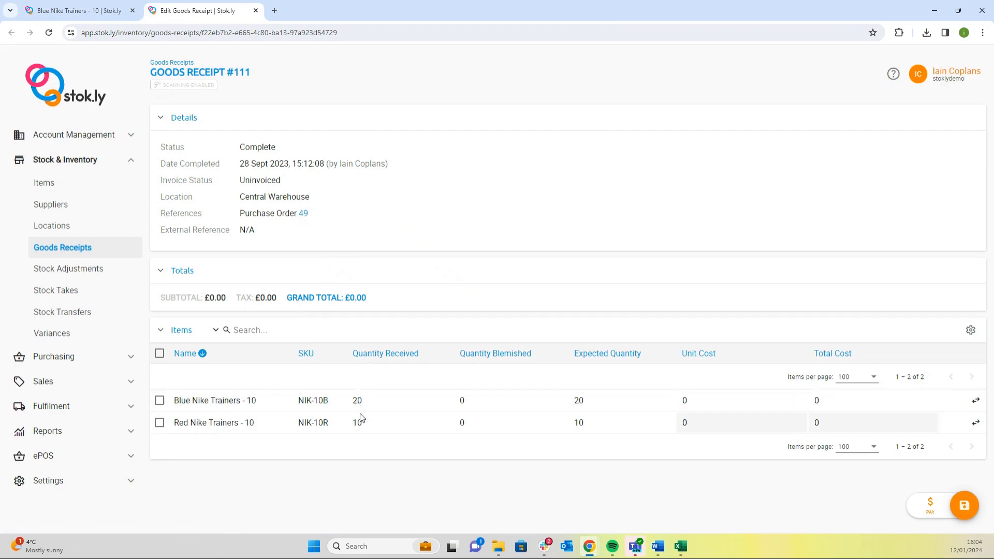
- Select all items on the goods receipt, view their label print options, and leave without printing
left_click(160, 353)
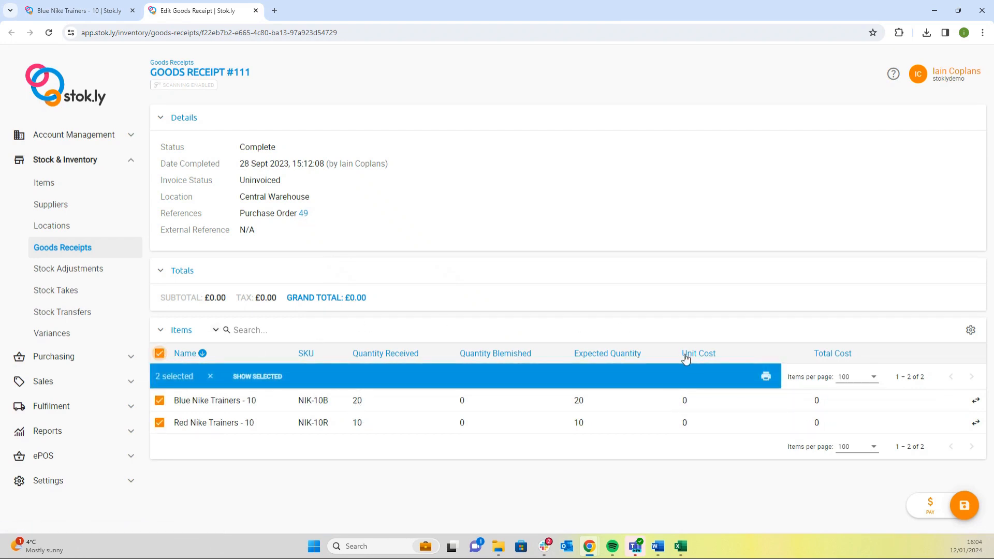
left_click(766, 377)
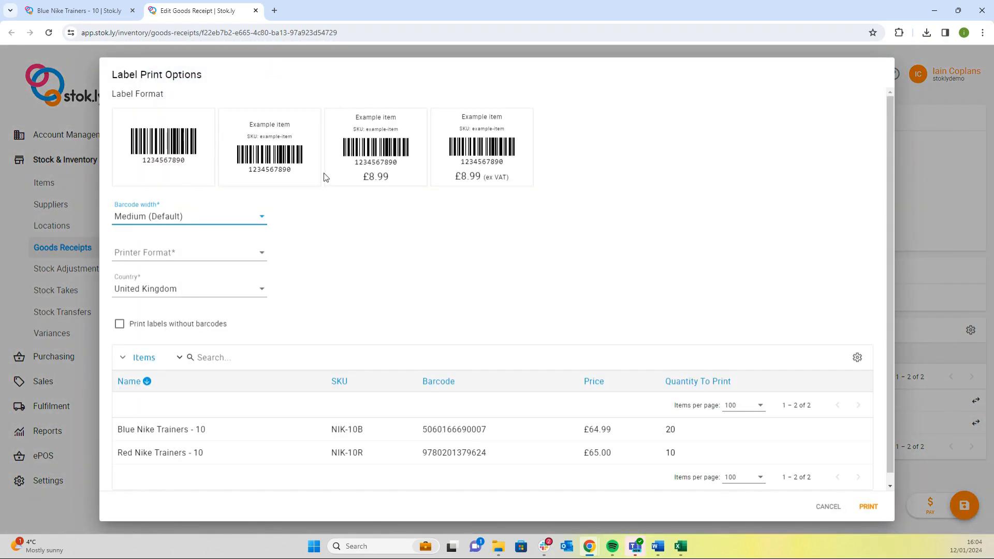
left_click(936, 198)
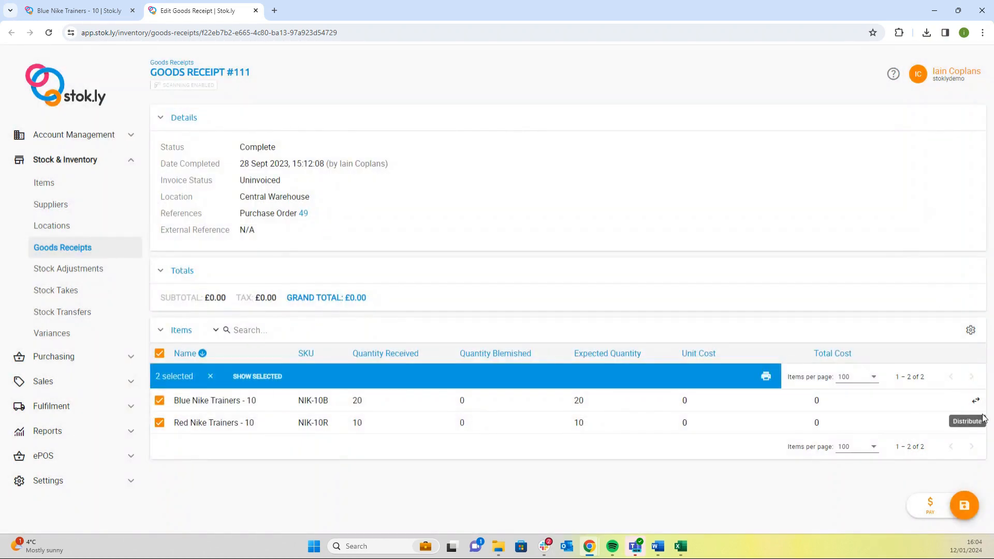
- View the options for distributing NIK-10B across locations, close them without changes, and return to the item's stock history
left_click(975, 400)
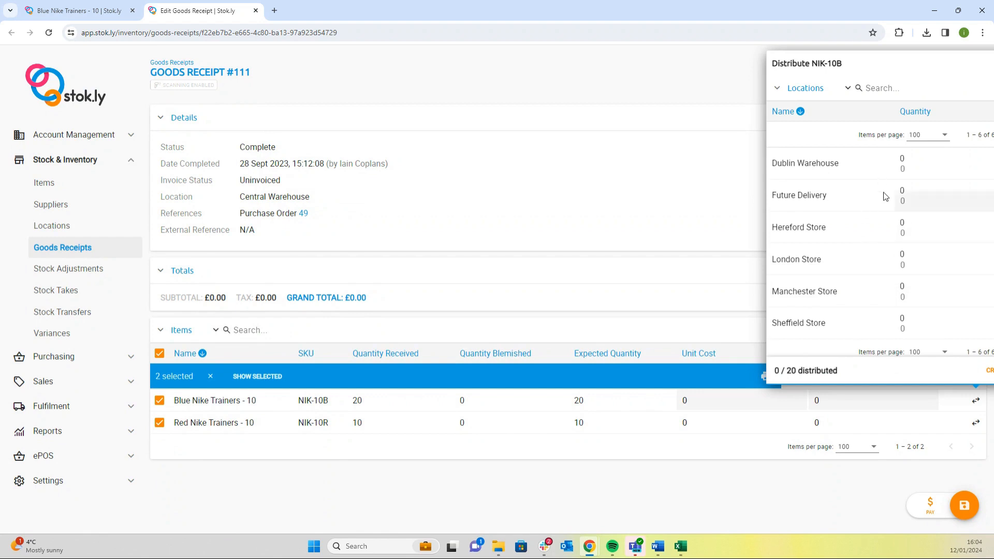
left_click(525, 194)
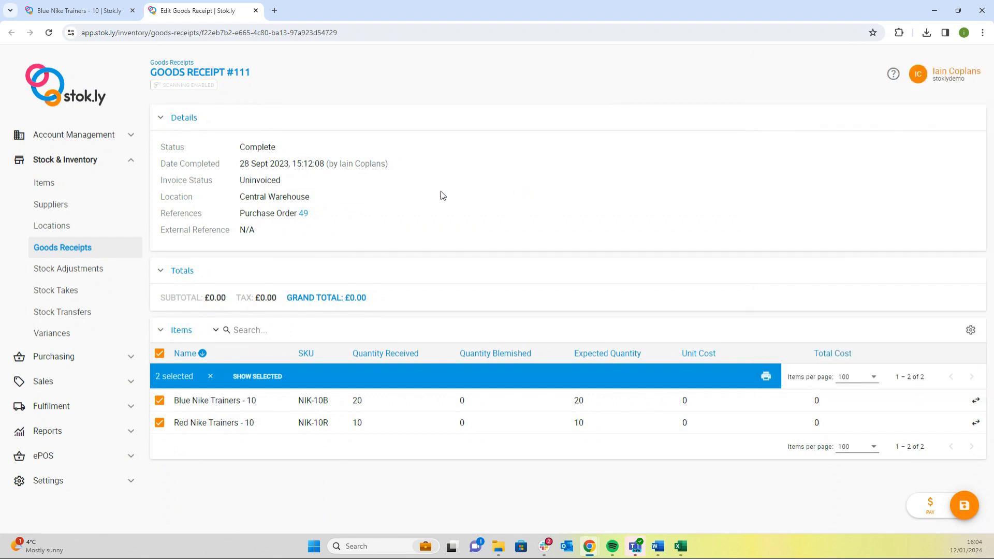
key("ctrl+Page_Up")
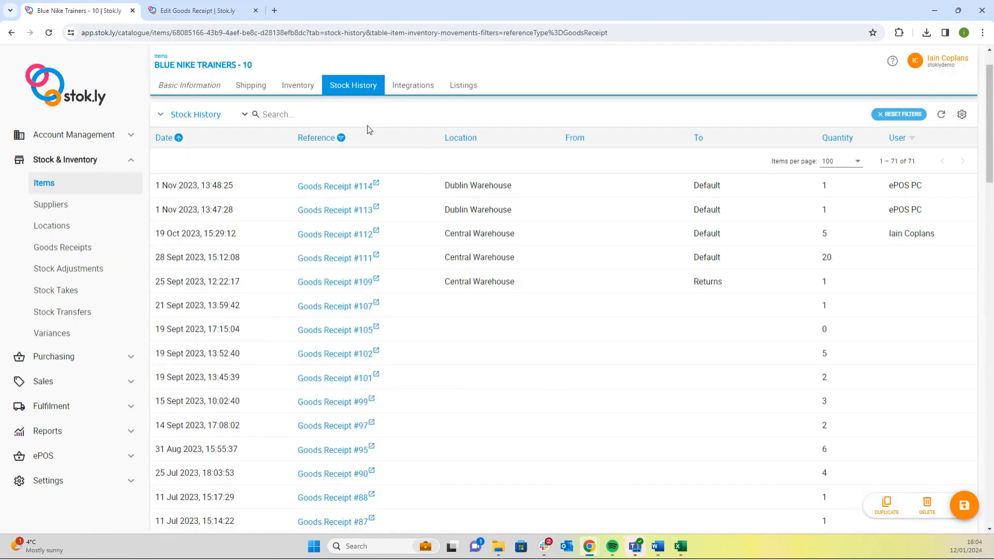
- Add the StockAdjustment reference type to the stock history filter and open Stock Adjustment #24 to examine its reason
left_click(341, 137)
left_click(333, 337)
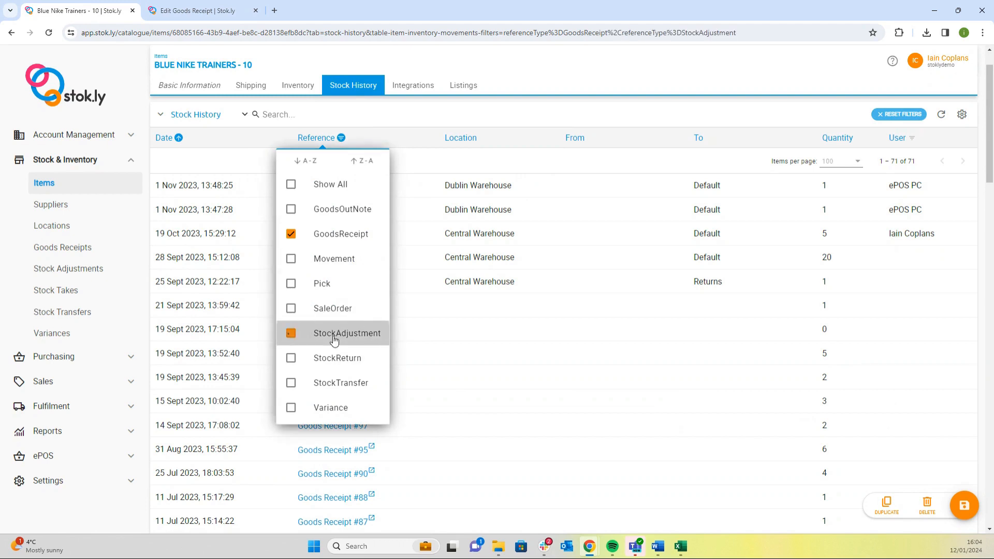
left_click(456, 109)
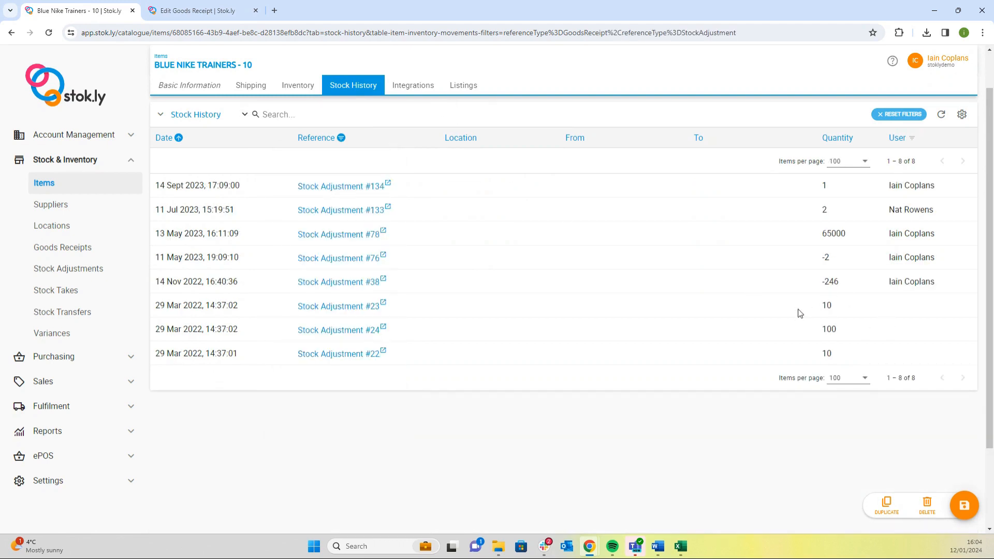
left_click(355, 335)
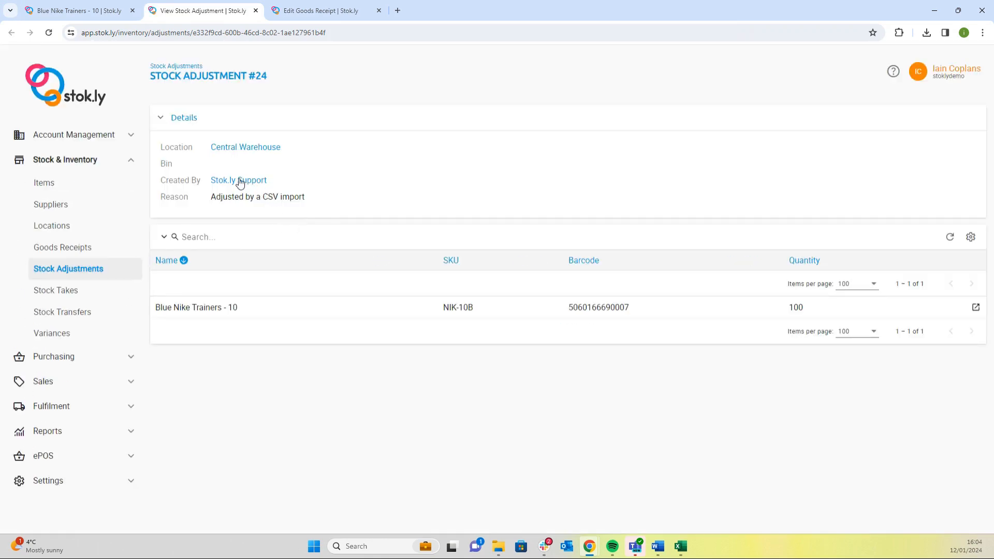
left_click_drag(243, 197, 263, 197)
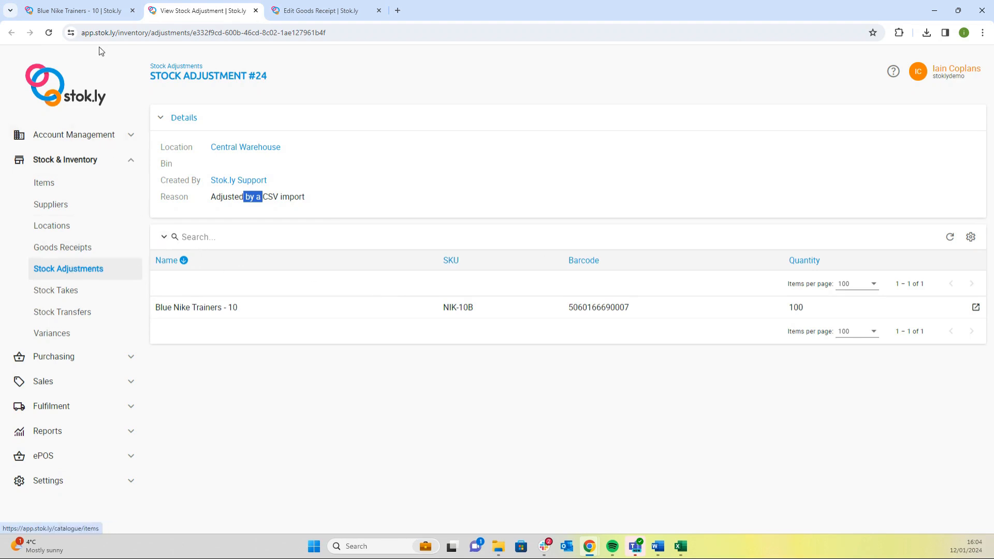
- Return to the item's stock history and reset the reference filter to show all movement types
left_click(60, 11)
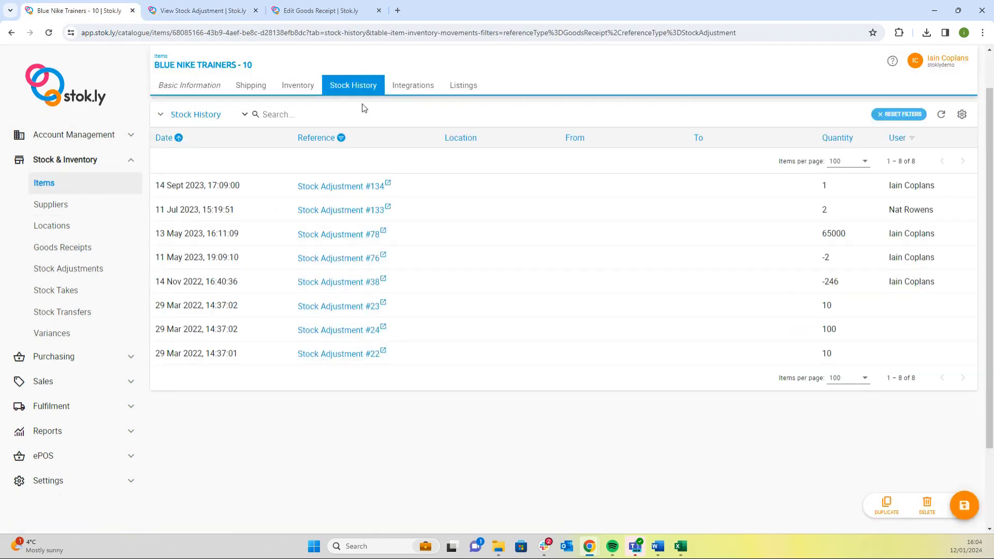
left_click(340, 137)
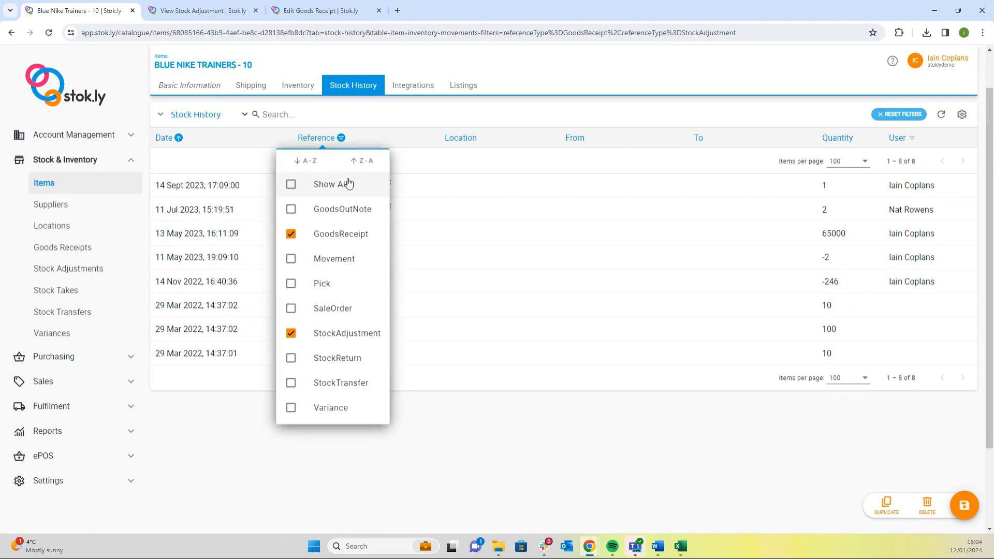
left_click(295, 184)
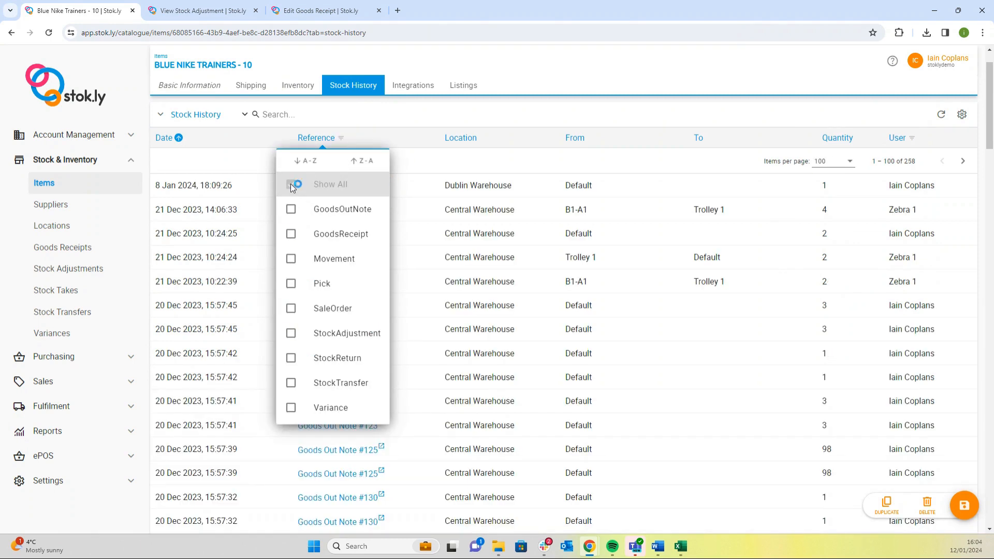
left_click(483, 121)
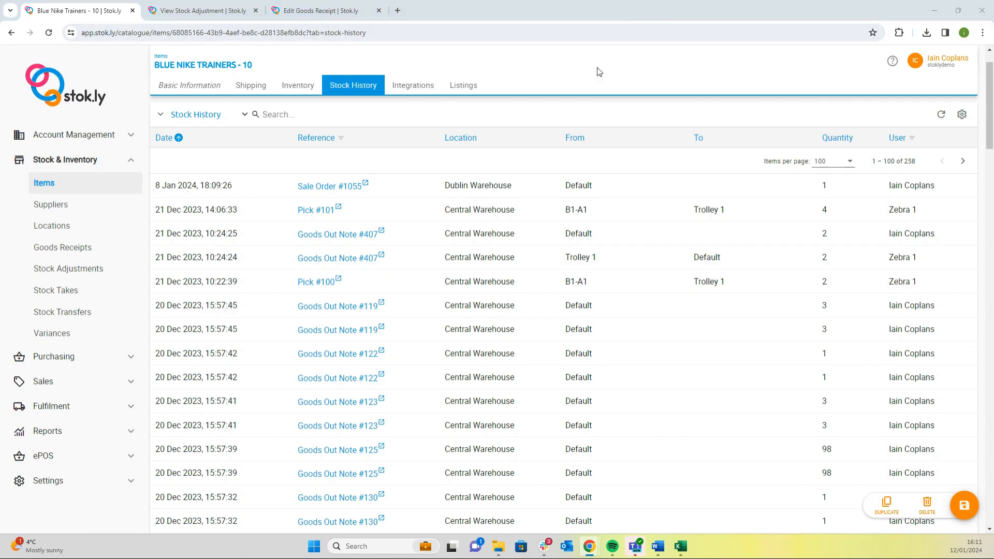
- Check the item's integrations, and browse the channels offered for a new listing of the item without creating one
left_click(417, 89)
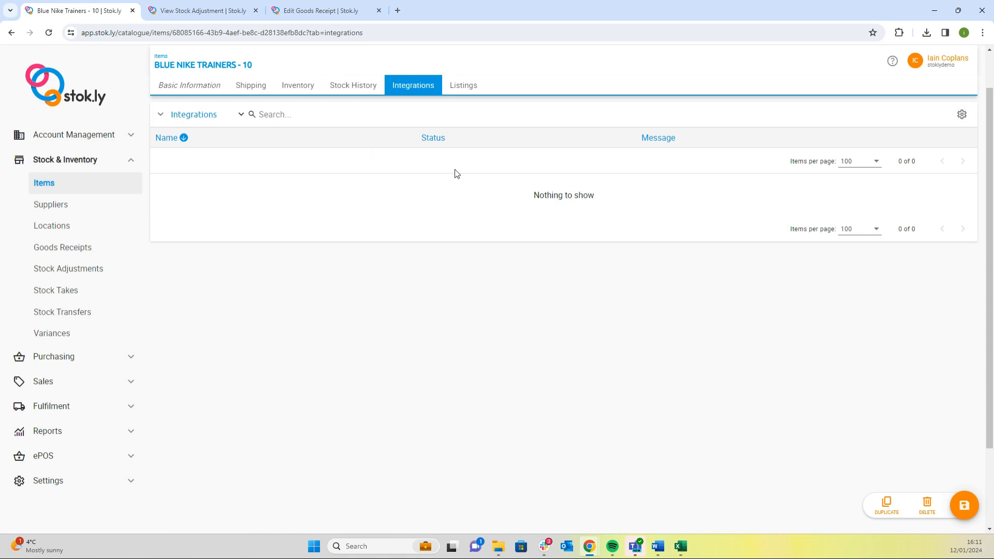
left_click(470, 87)
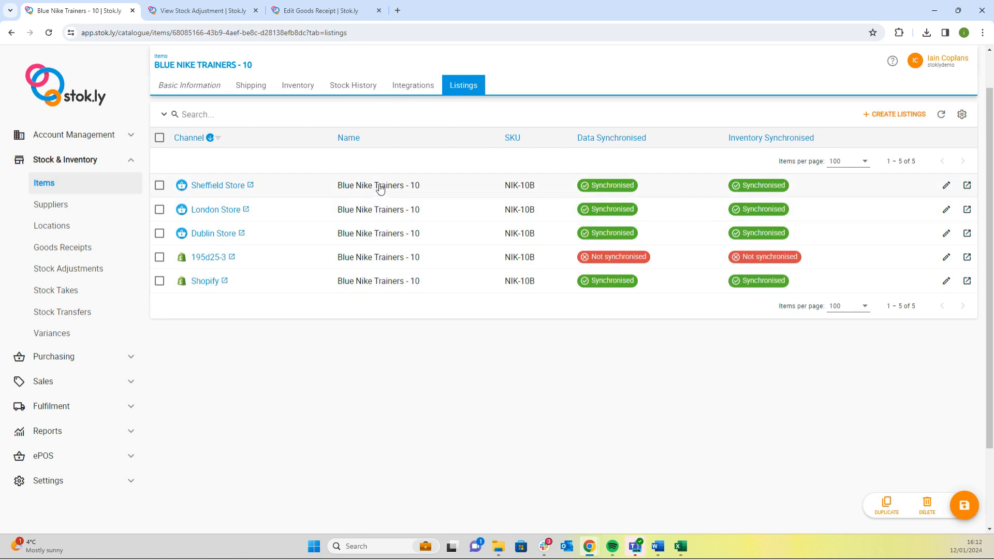
left_click(895, 115)
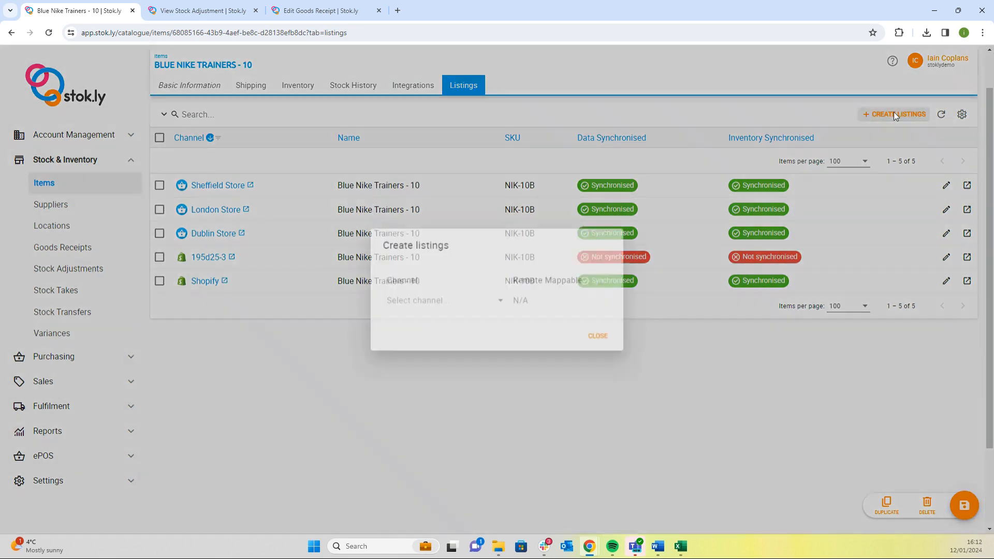
left_click(426, 303)
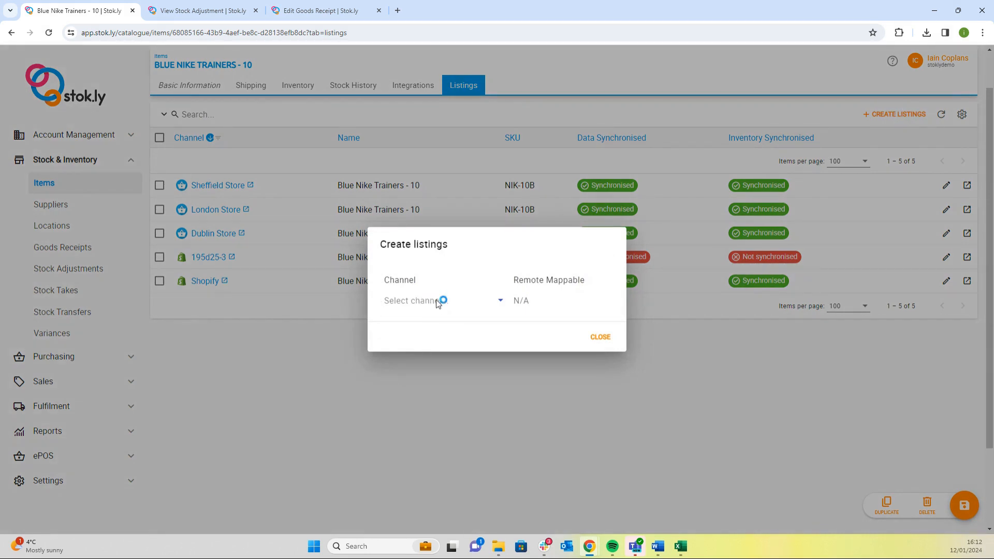
left_click(500, 301)
scroll(464, 331, "down", 3)
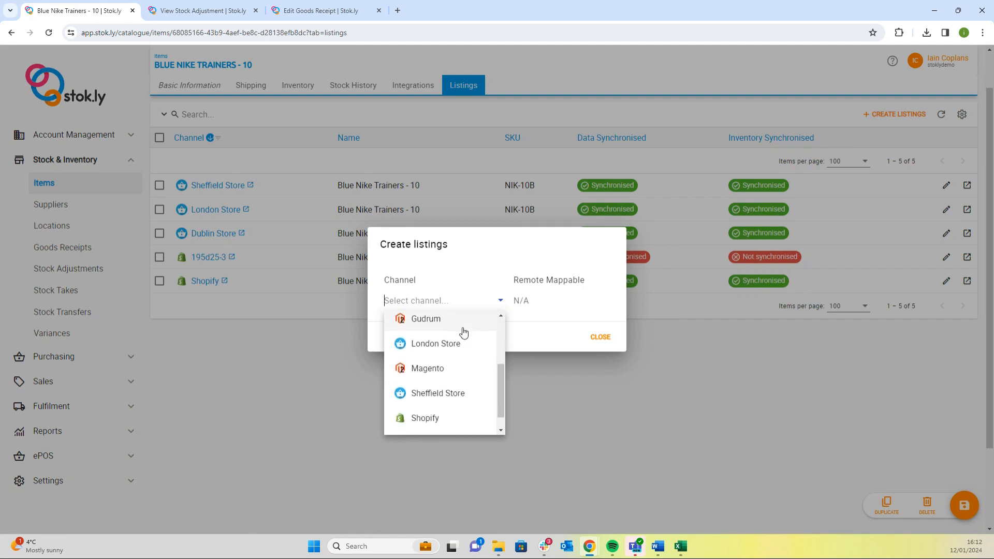
left_click(598, 340)
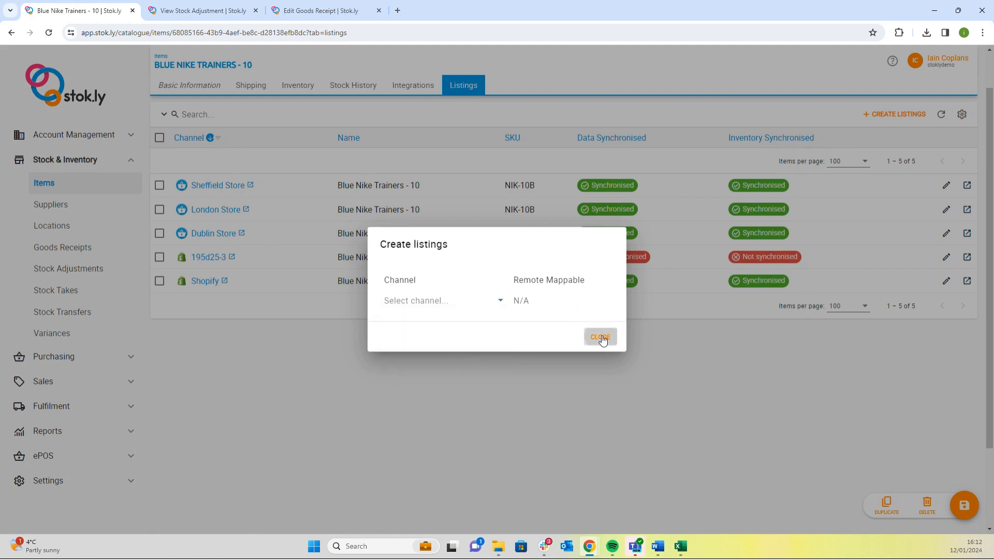
left_click(600, 339)
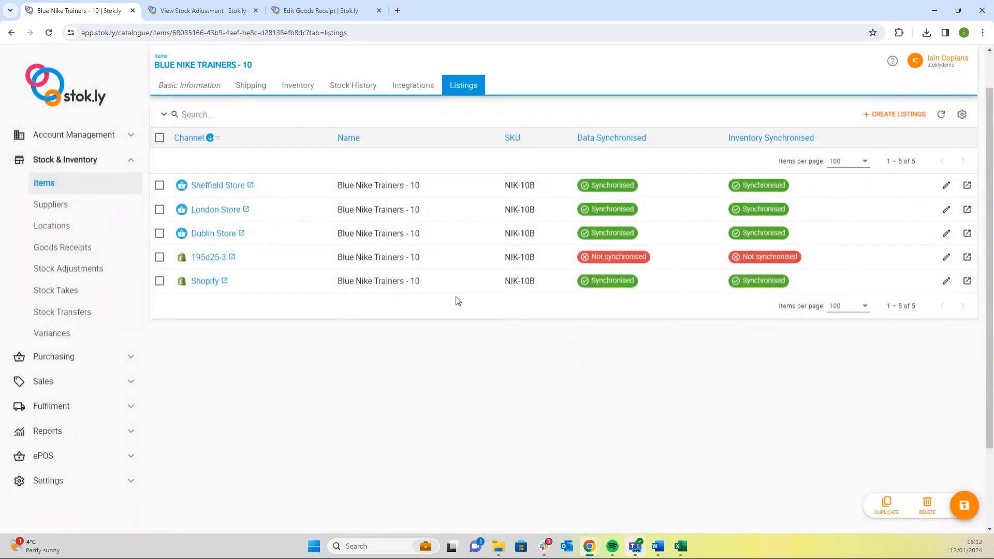
- Examine the Shopify listing's synchronisation messages and the attributes available to override, and close it without changes
left_click(378, 284)
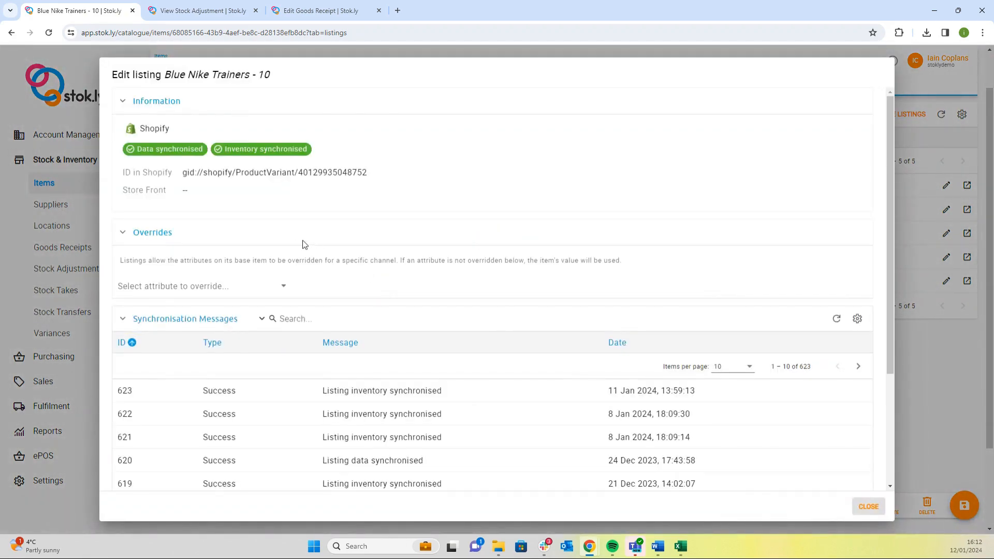
scroll(310, 249, "down", 3)
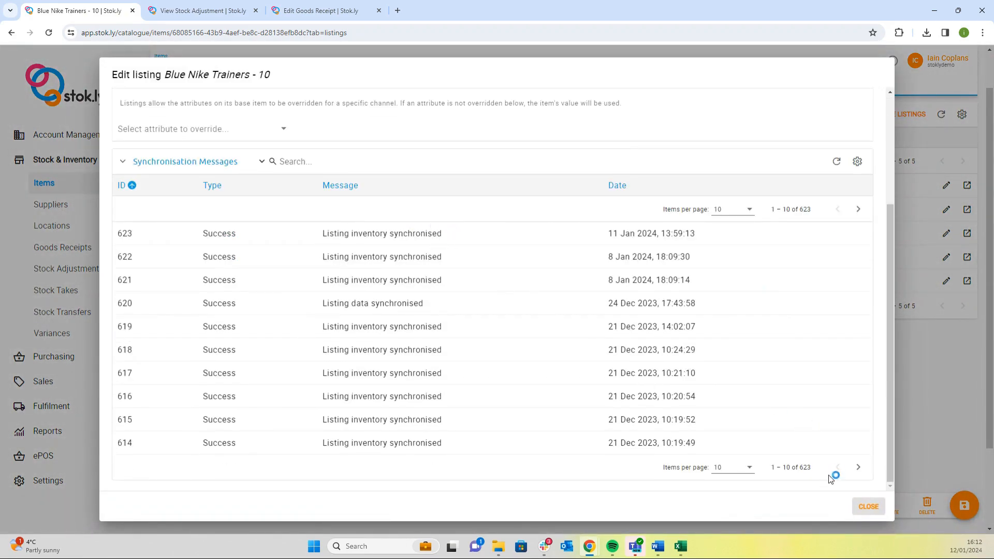
left_click(277, 130)
scroll(212, 165, "down", 3)
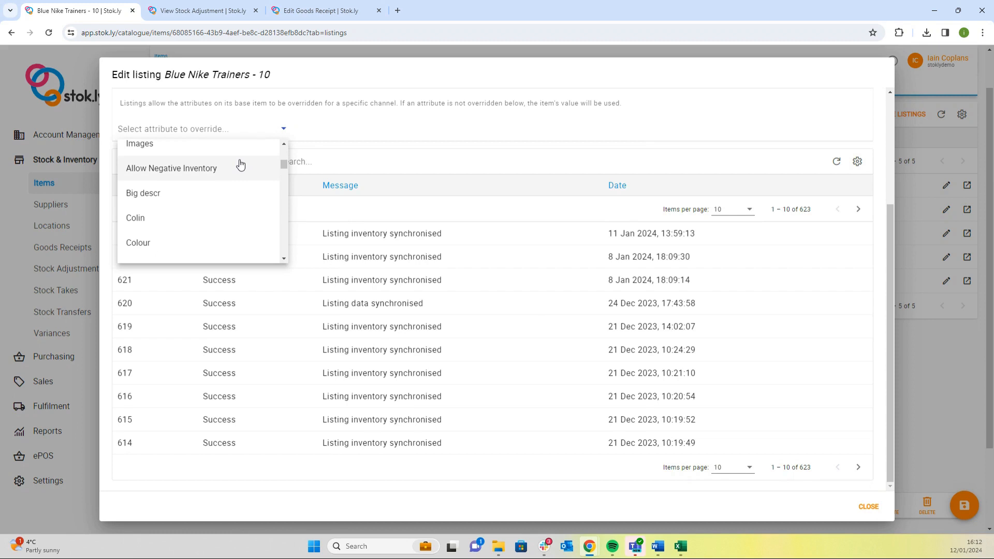
scroll(241, 164, "up", 1)
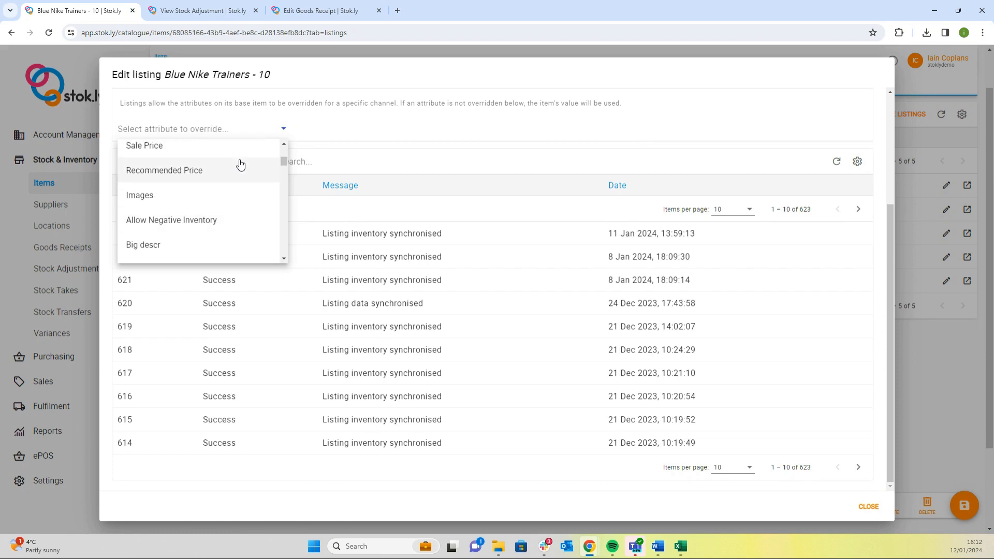
left_click(768, 119)
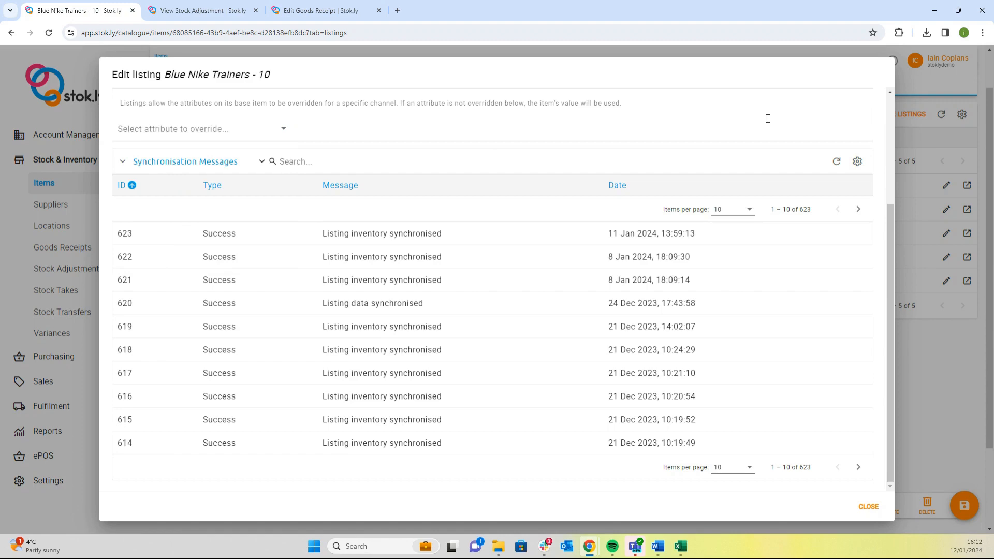
left_click(869, 507)
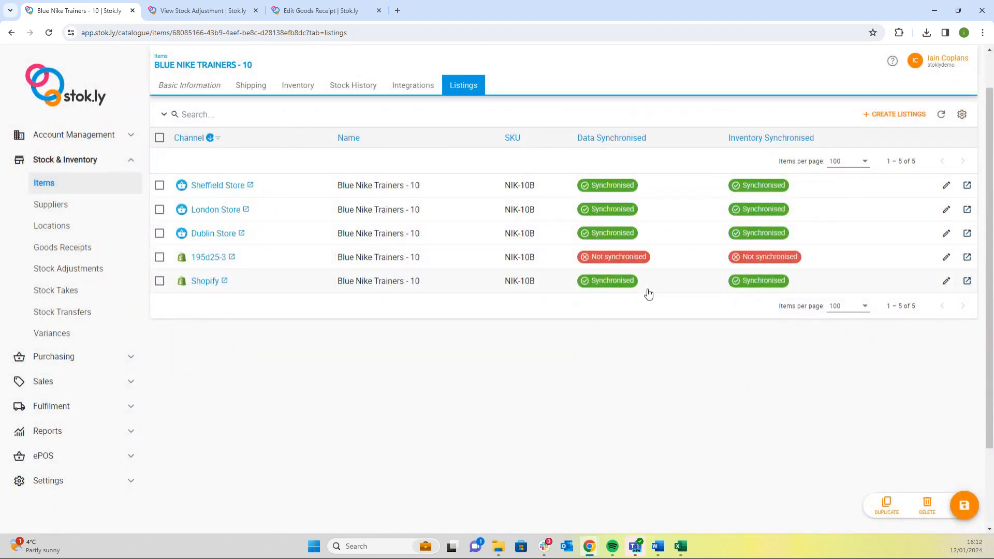
- Reopen the Shopify listing for editing, review its overrides section and synchronisation history, and close it without changes
left_click(946, 281)
scroll(417, 254, "down", 2)
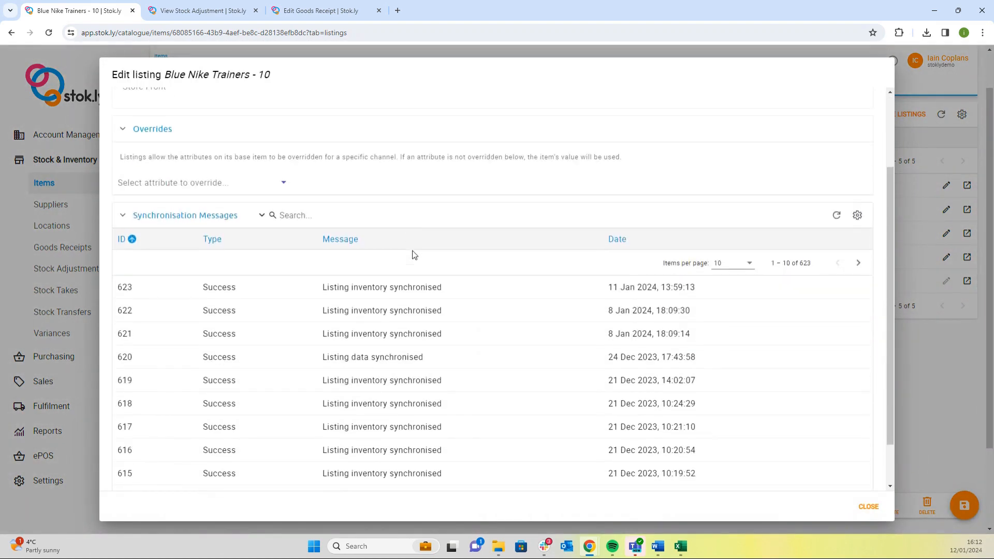
scroll(412, 251, "down", 2)
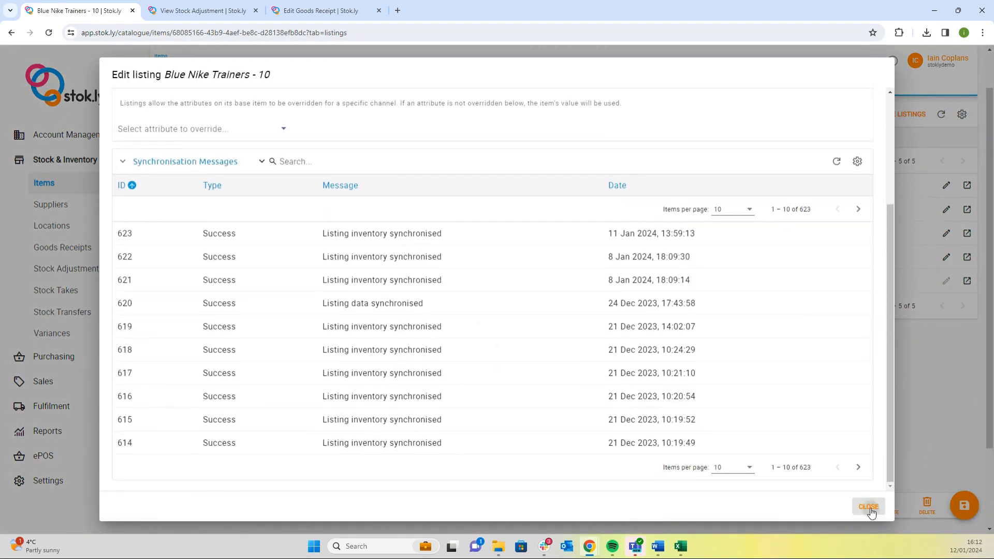
left_click(869, 507)
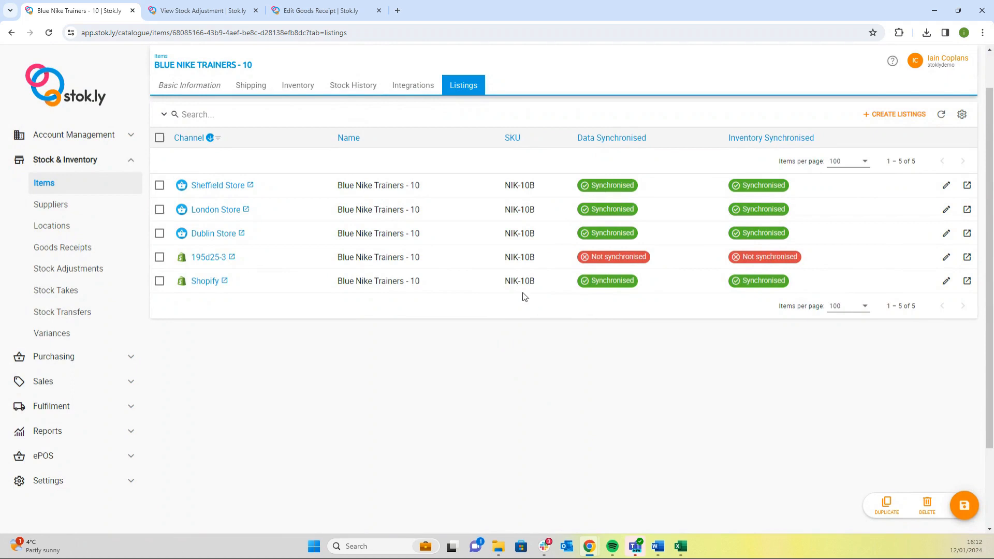